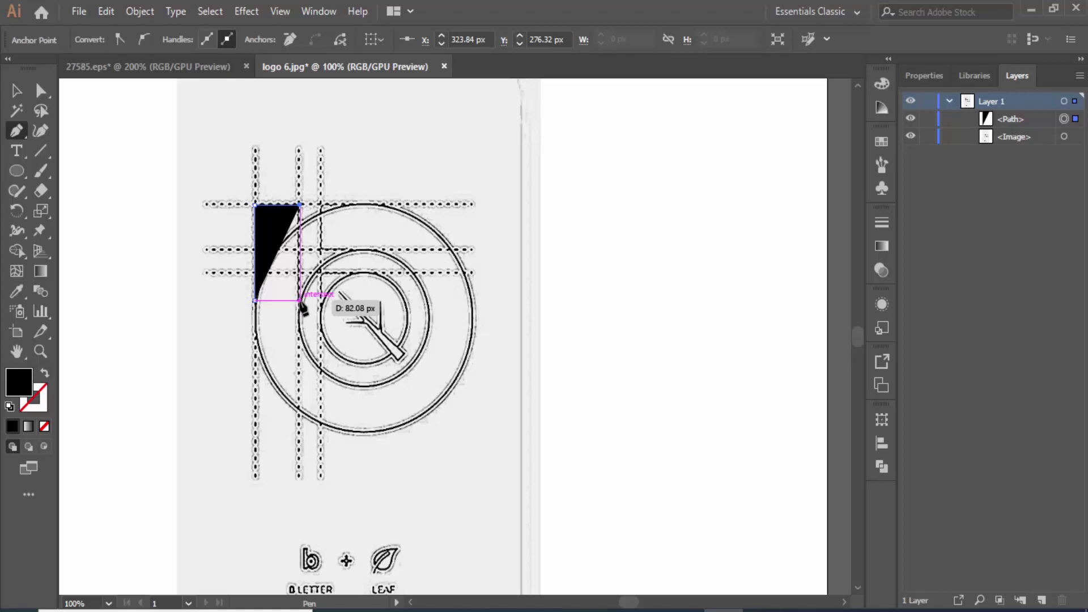
Continue the b path with the Pen tool down the stem's inner edge and around the middle circle, retracting the outgoing handle at its top.
{"action": "left_click", "coordinate": [299, 300]}
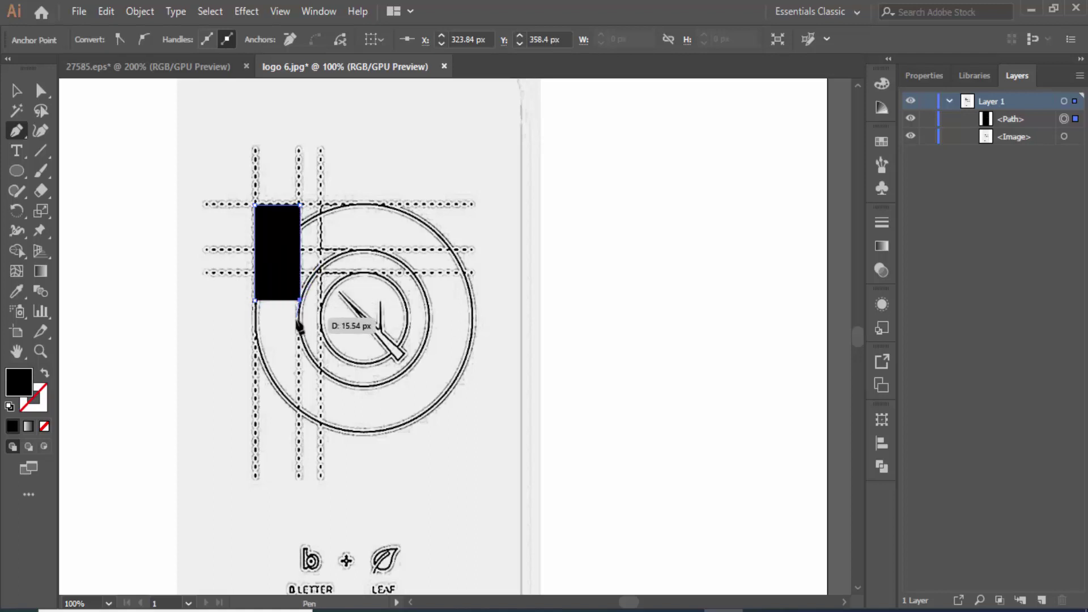
{"action": "left_click", "coordinate": [369, 386]}
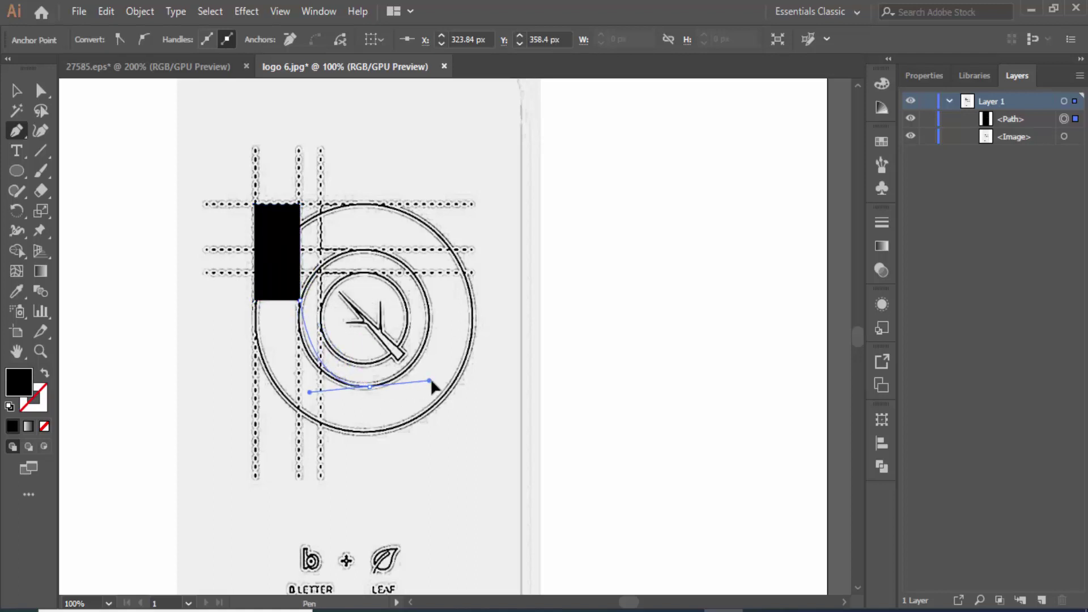
{"action": "left_click_drag", "start_coordinate": [431, 381], "coordinate": [426, 238]}
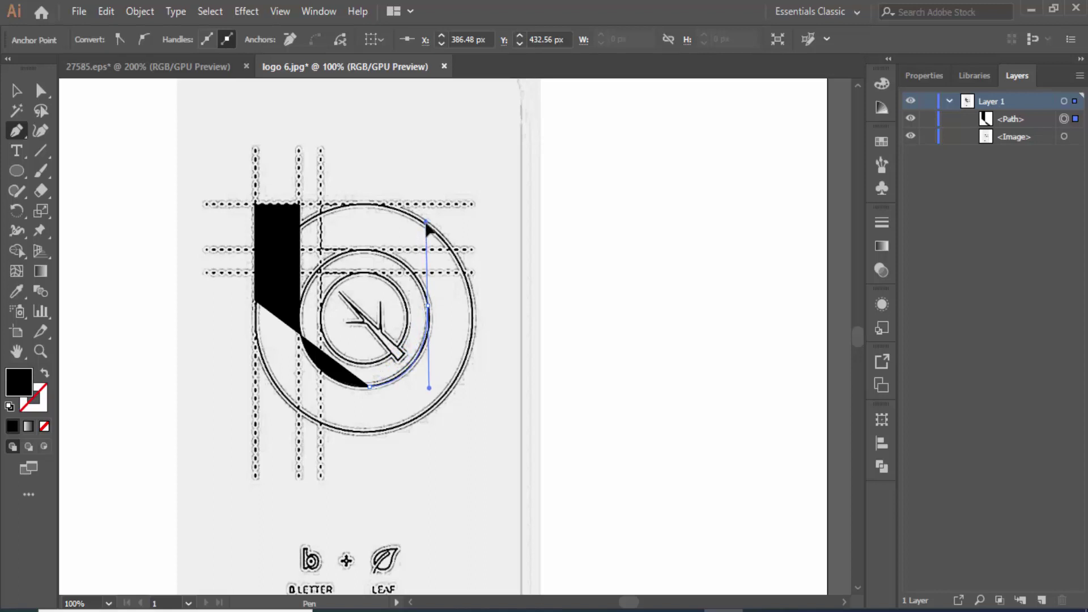
{"action": "left_click_drag", "start_coordinate": [426, 223], "coordinate": [426, 222]}
{"action": "left_click", "coordinate": [428, 305]}
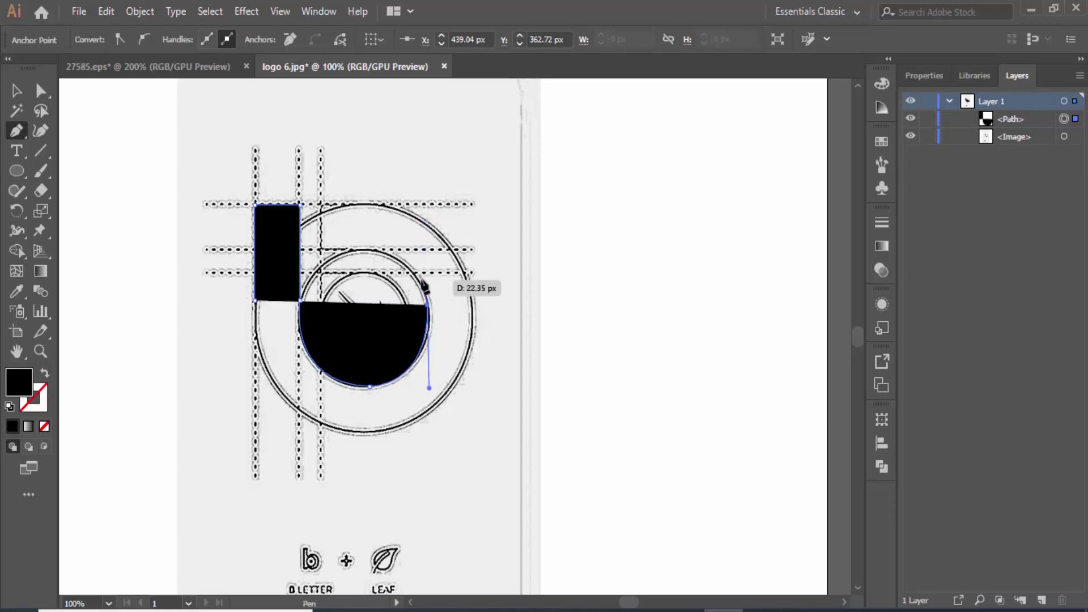
{"action": "left_click_drag", "start_coordinate": [424, 286], "coordinate": [352, 255]}
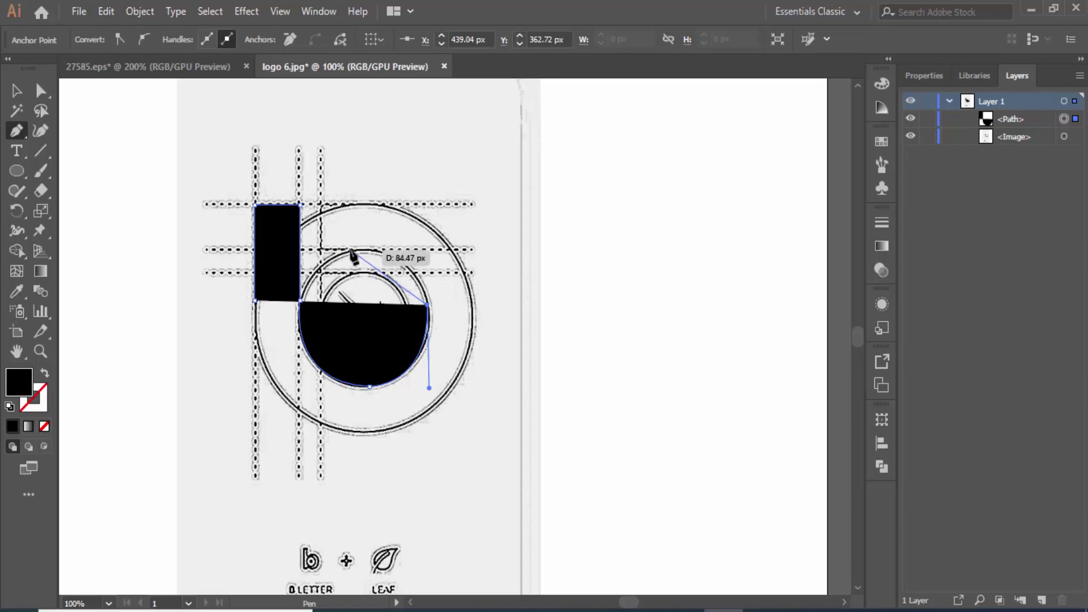
{"action": "left_click_drag", "start_coordinate": [352, 251], "coordinate": [277, 258]}
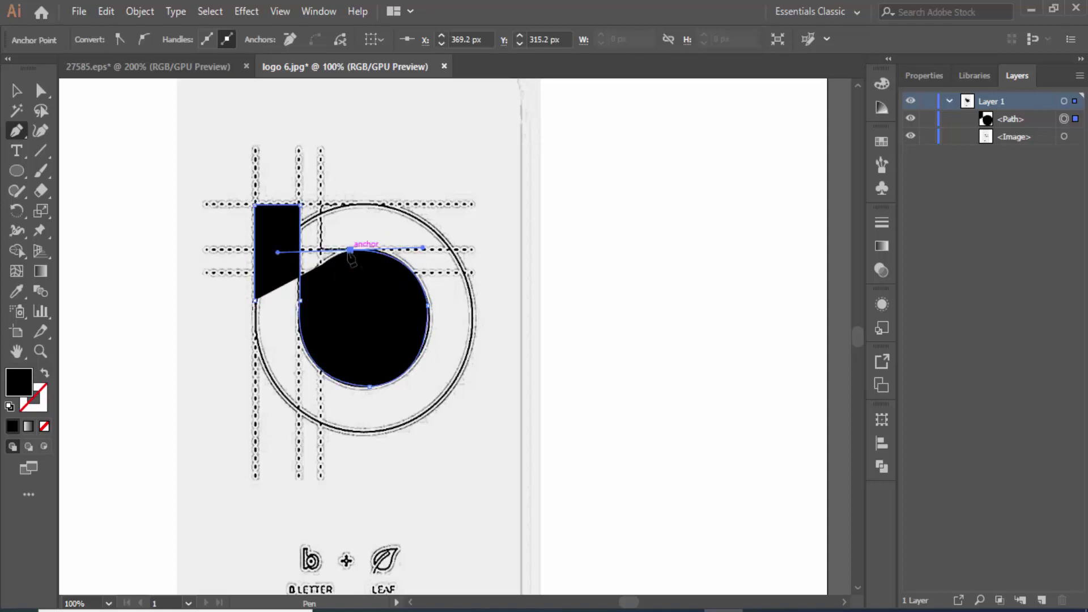
{"action": "key", "text": "ctrl+plus"}
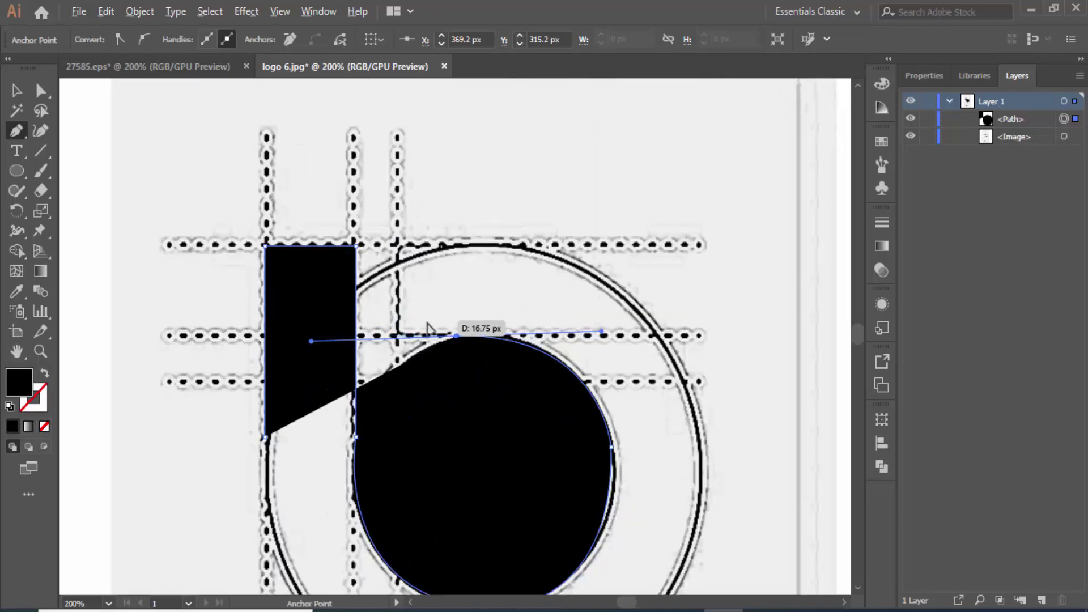
{"action": "left_click", "coordinate": [457, 336]}
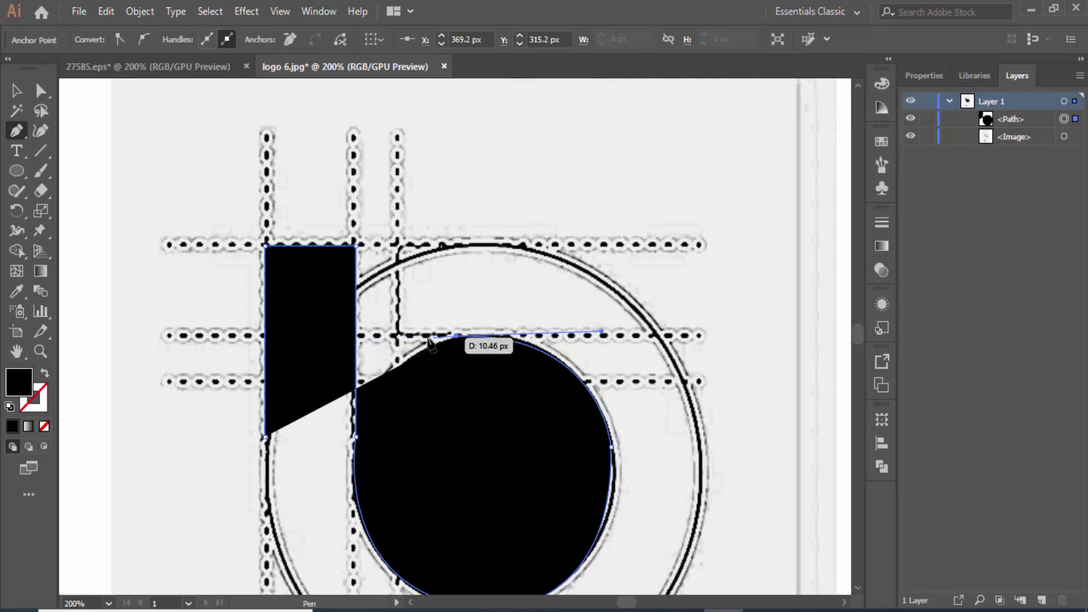
Extend the path to the third vertical guide, up to the top guide, and along it to the top of the outer circle.
{"action": "left_click", "coordinate": [399, 335]}
{"action": "left_click", "coordinate": [398, 245]}
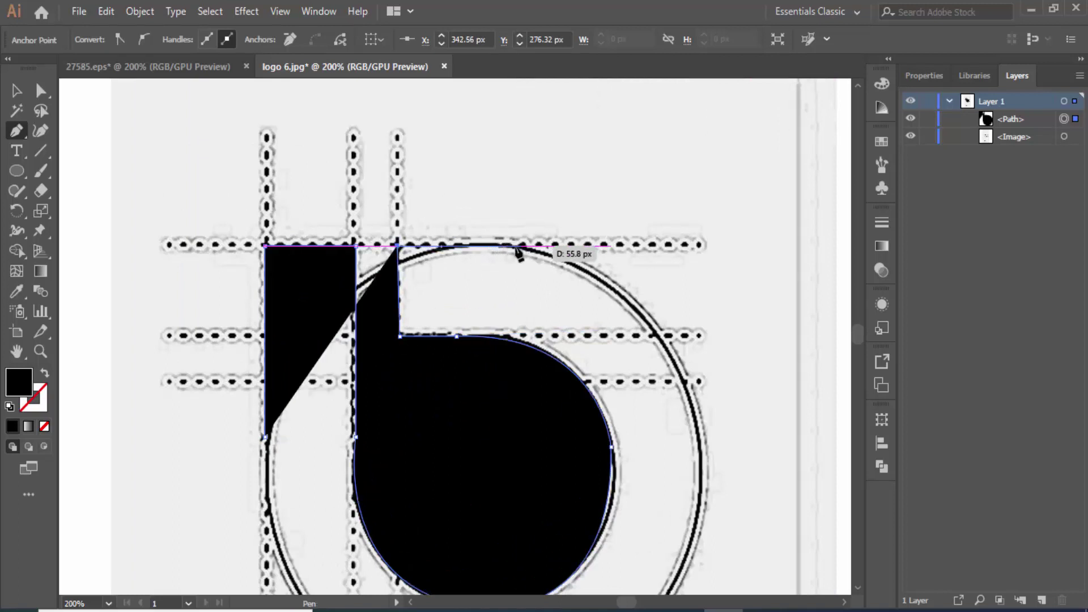
{"action": "left_click", "coordinate": [501, 246]}
{"action": "scroll", "coordinate": [678, 437], "scroll_direction": "down", "scroll_amount": 3}
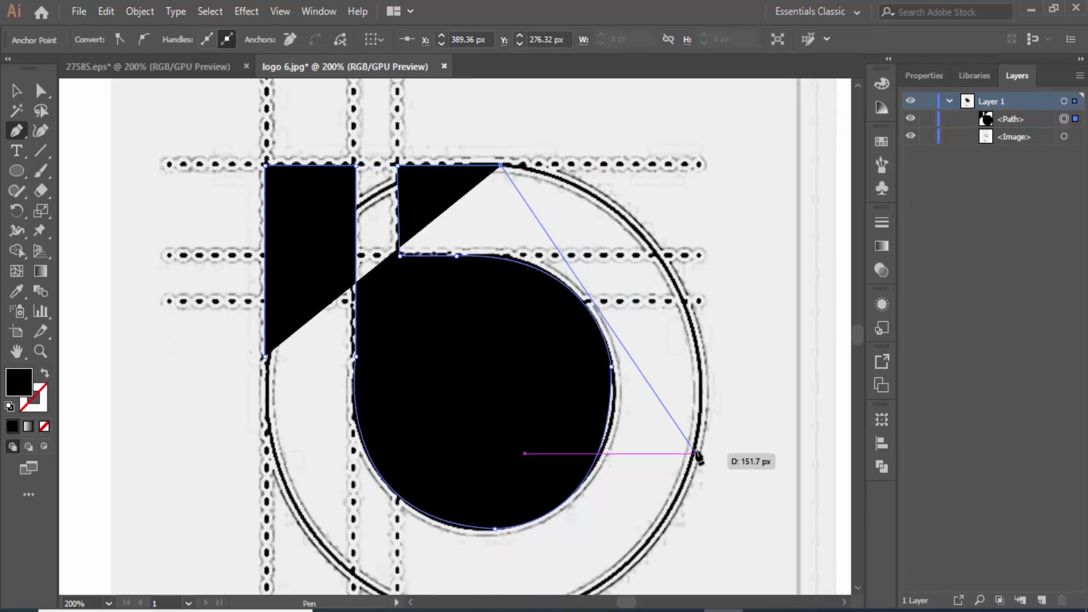
{"action": "left_click_drag", "start_coordinate": [698, 458], "coordinate": [660, 589]}
{"action": "key", "text": "ctrl+z"}
Trace the right side of the outer circle down to its bottom, retracting the outgoing handle at each anchor.
{"action": "key", "text": "ctrl+minus"}
{"action": "key", "text": "ctrl+minus"}
{"action": "key", "text": "ctrl+minus"}
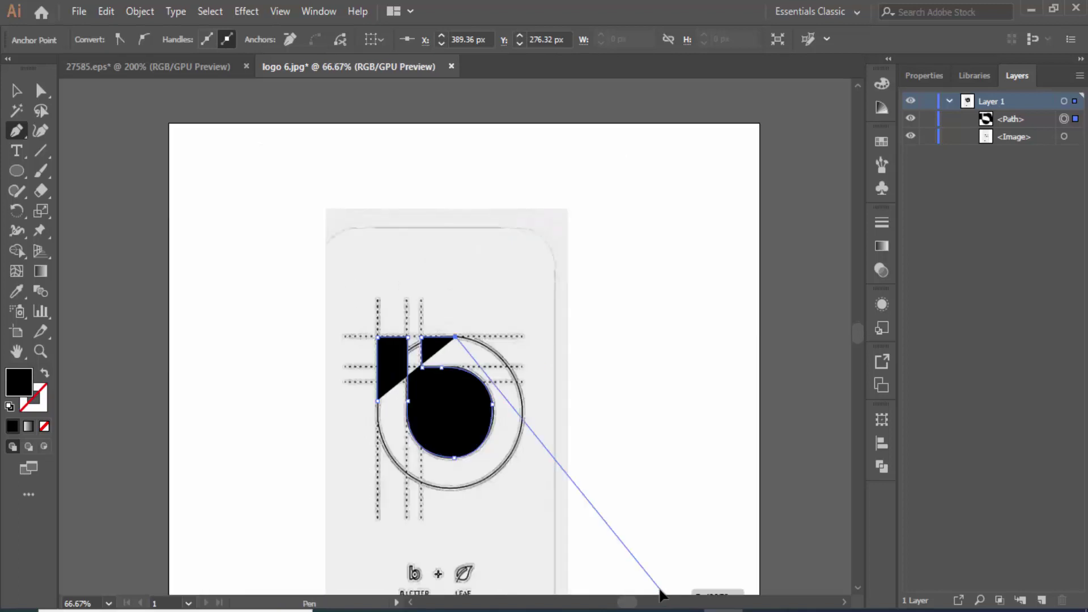
{"action": "left_click_drag", "start_coordinate": [522, 424], "coordinate": [519, 505]}
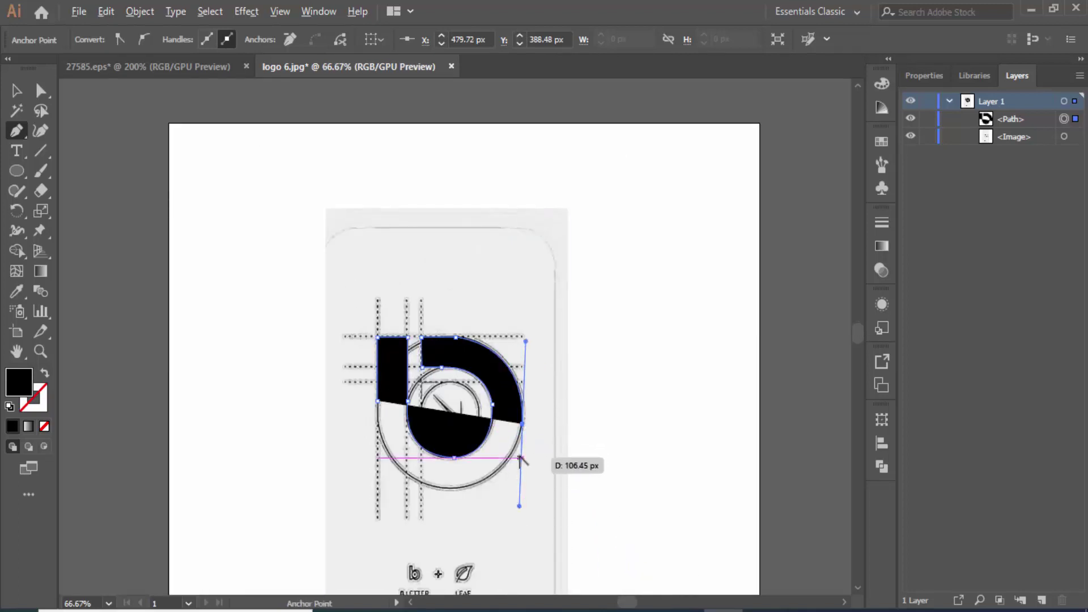
{"action": "left_click", "coordinate": [521, 425]}
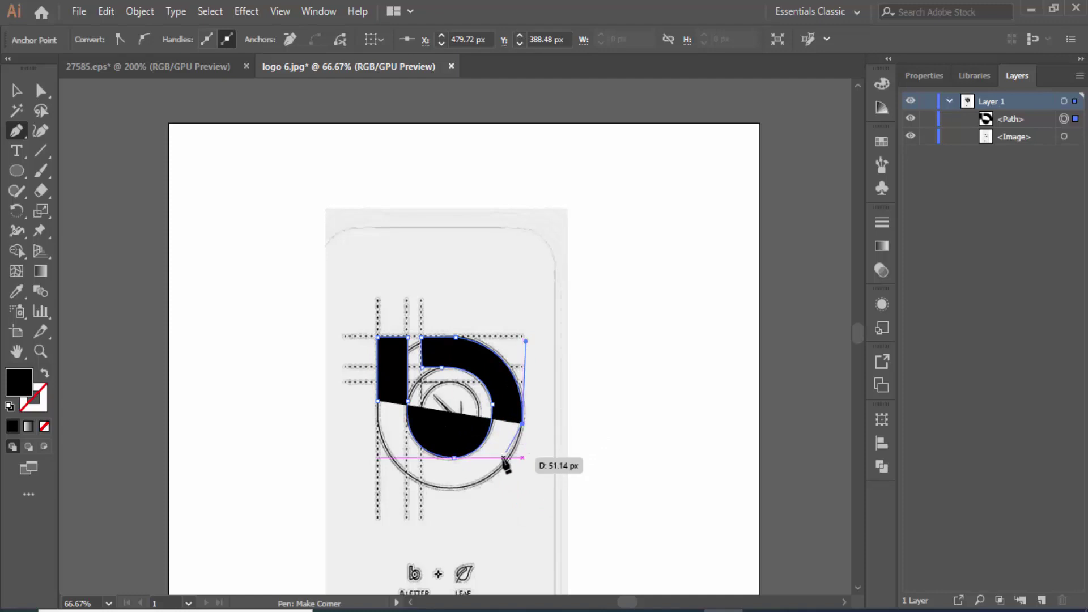
{"action": "left_click_drag", "start_coordinate": [440, 487], "coordinate": [363, 485]}
{"action": "left_click", "coordinate": [440, 487]}
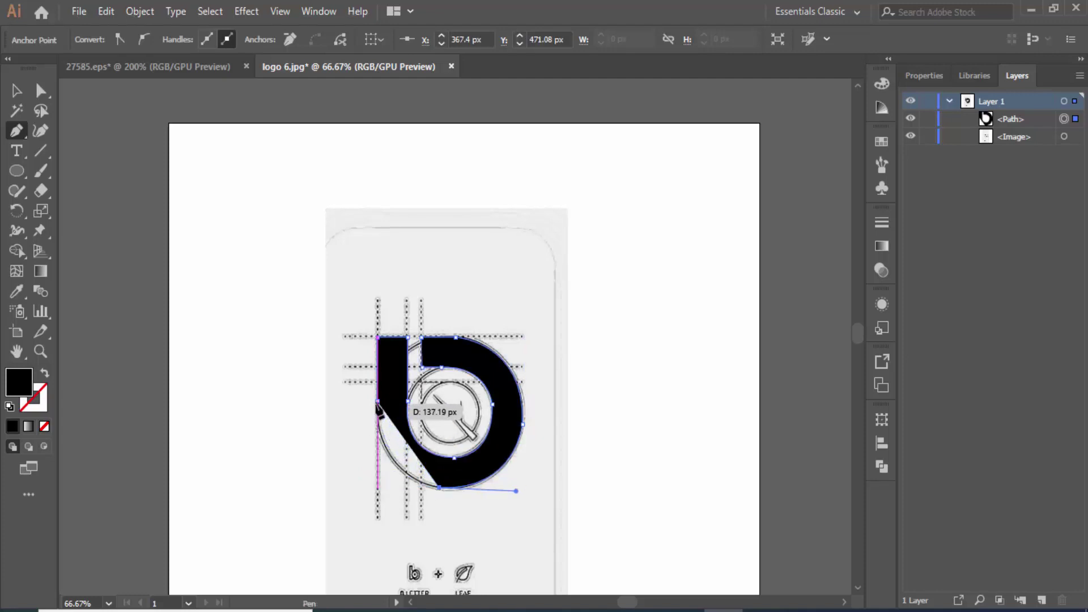
{"action": "left_click_drag", "start_coordinate": [378, 402], "coordinate": [379, 330]}
{"action": "key", "text": "ctrl+plus"}
{"action": "key", "text": "ctrl+plus"}
{"action": "key", "text": "ctrl+plus"}
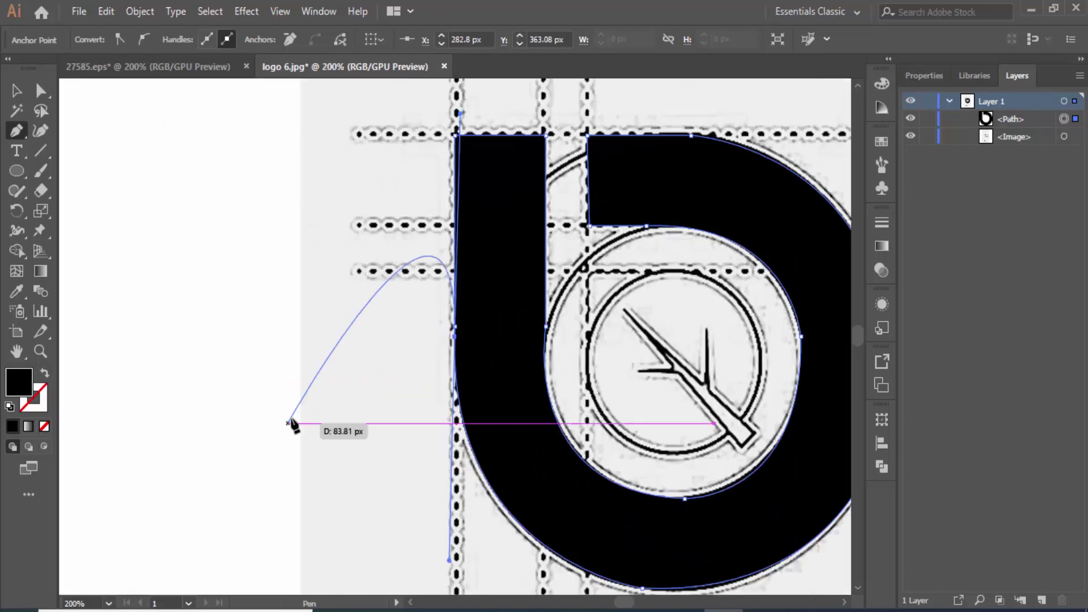
{"action": "key", "text": "ctrl+z"}
{"action": "left_click_drag", "start_coordinate": [455, 327], "coordinate": [415, 118]}
{"action": "scroll", "coordinate": [414, 117], "scroll_direction": "up", "scroll_amount": 4}
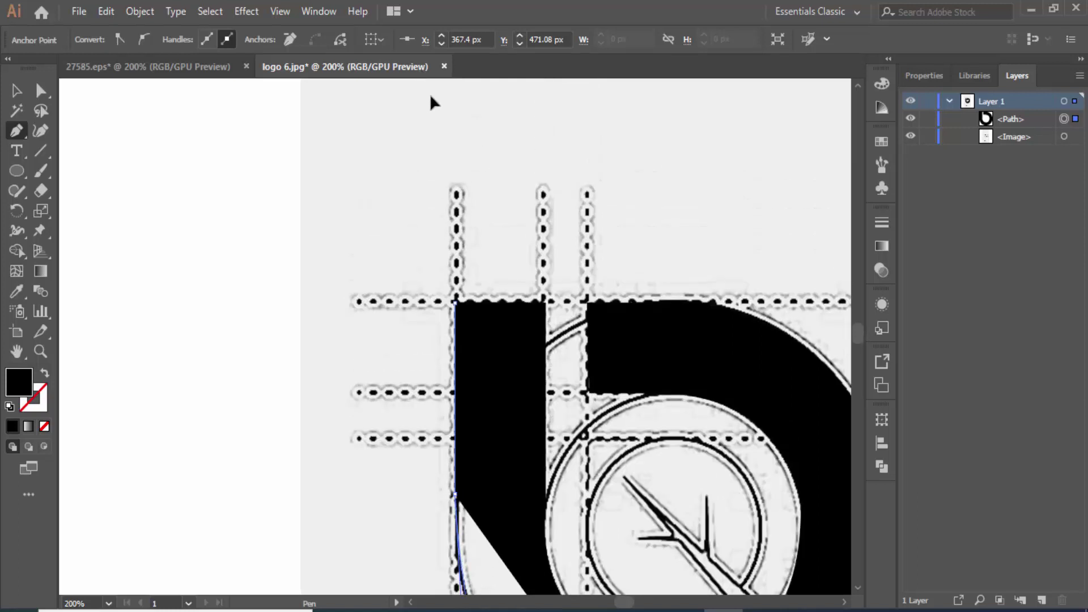
Close the b path with a curve along the outer circle's lower left to the stem's starting anchor, and deselect it.
{"action": "key", "text": "ctrl+minus"}
{"action": "key", "text": "ctrl+minus"}
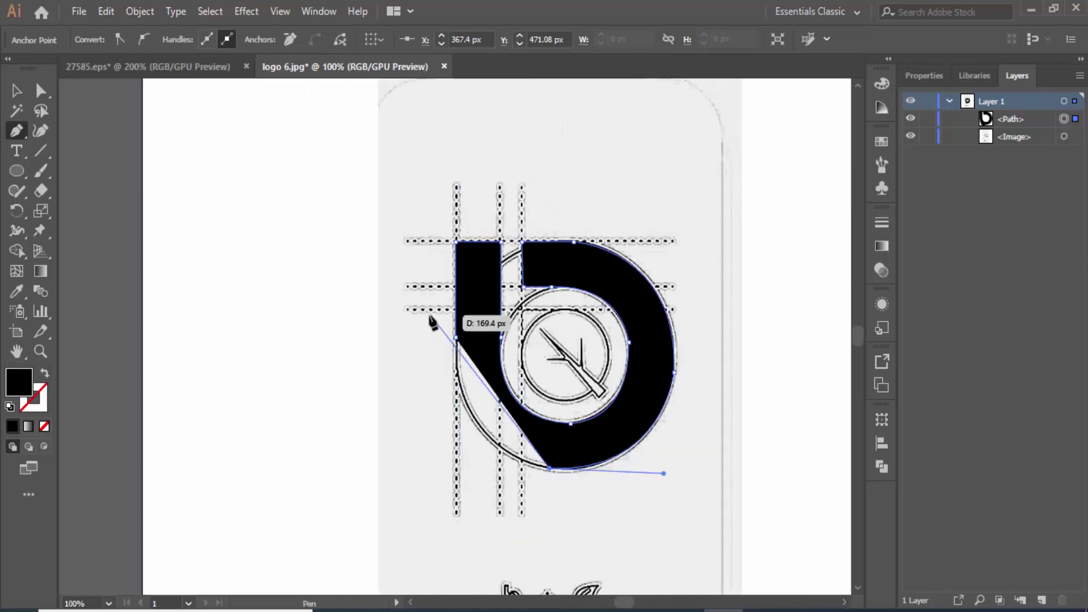
{"action": "left_click_drag", "start_coordinate": [457, 337], "coordinate": [452, 457]}
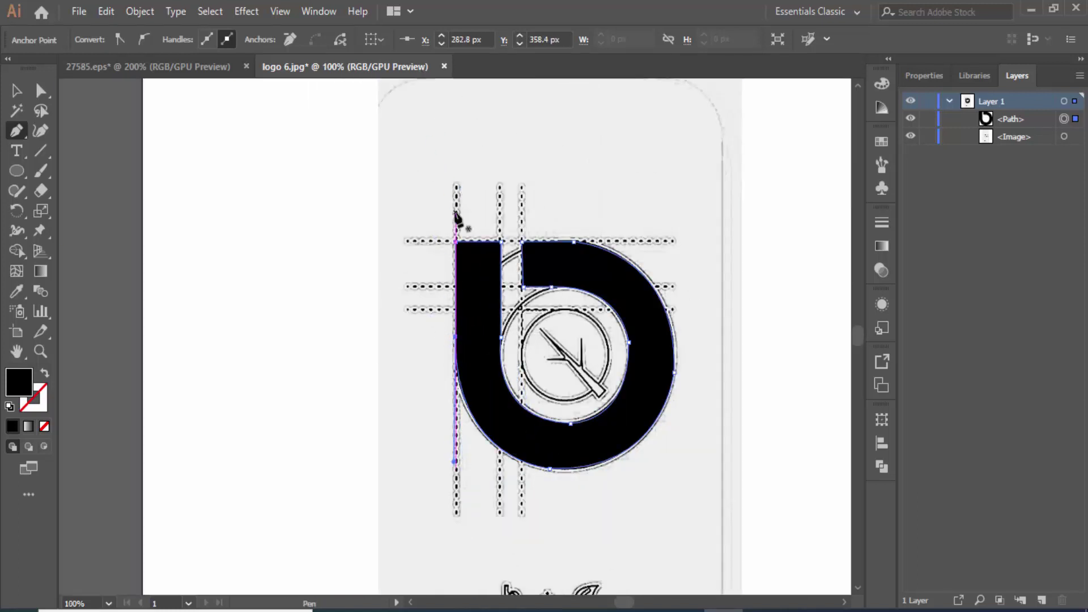
{"action": "left_click", "coordinate": [17, 90]}
{"action": "left_click", "coordinate": [286, 295]}
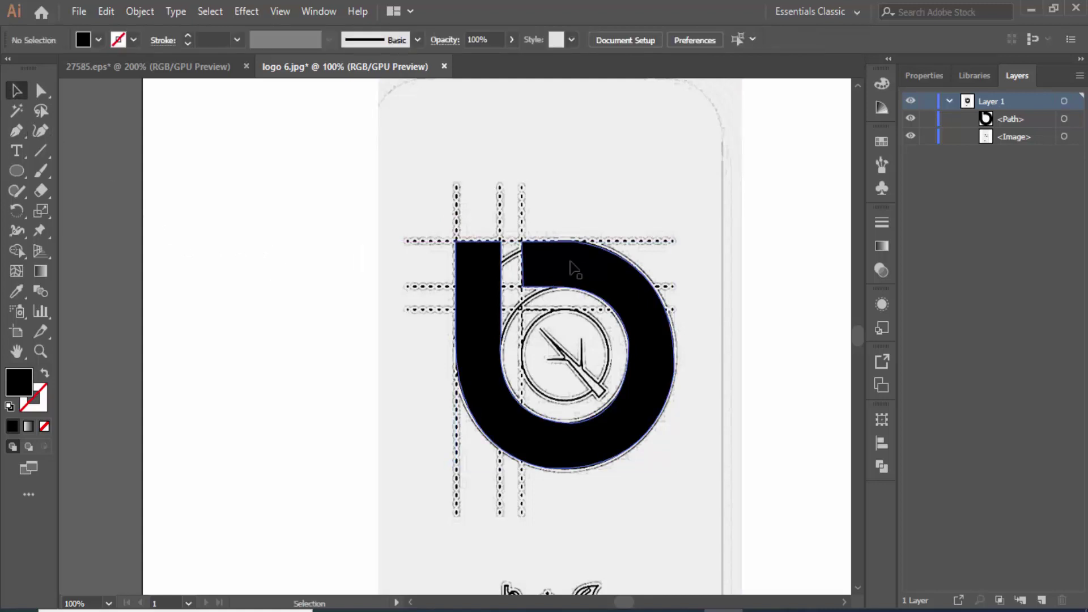
Start the leaf outline with the Pen tool, from the inner circle's left side around the corner where the guides meet to its top.
{"action": "key", "text": "p"}
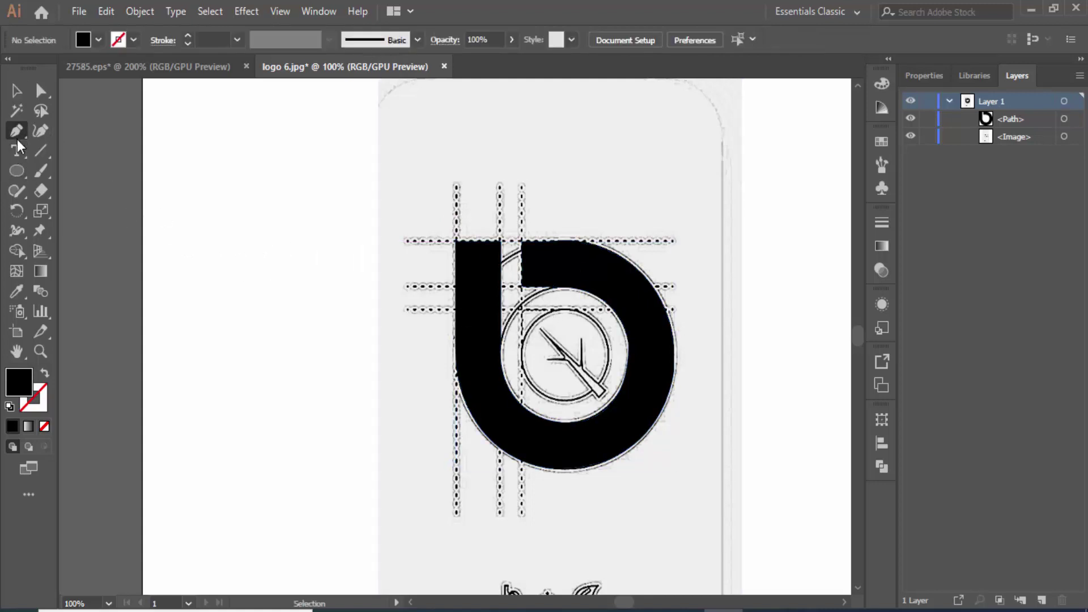
{"action": "left_click", "coordinate": [522, 343]}
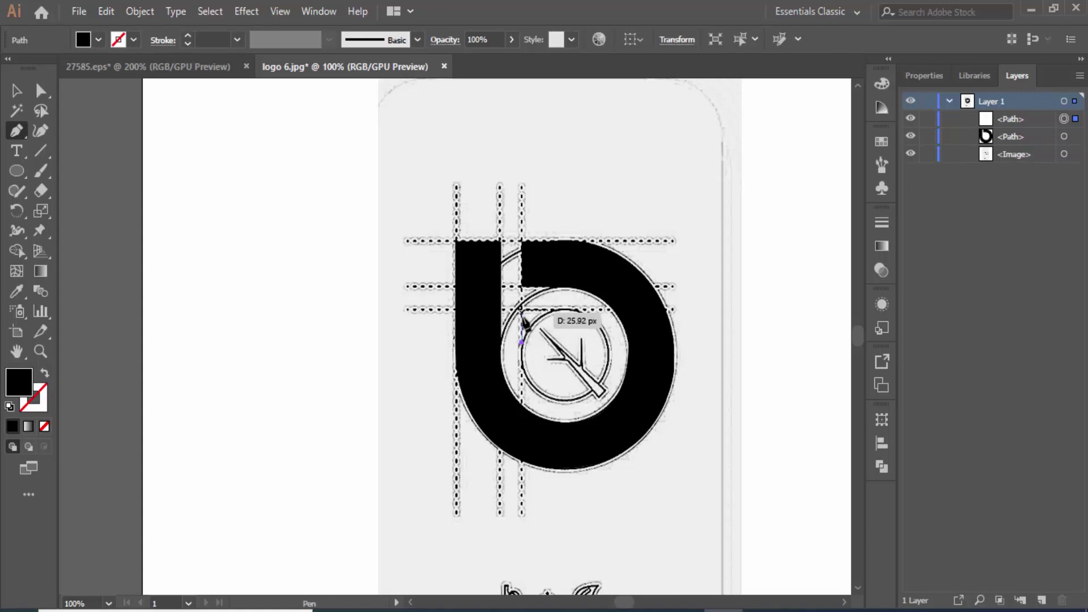
{"action": "left_click", "coordinate": [521, 320]}
{"action": "left_click_drag", "start_coordinate": [530, 320], "coordinate": [600, 389]}
{"action": "left_click", "coordinate": [522, 309]}
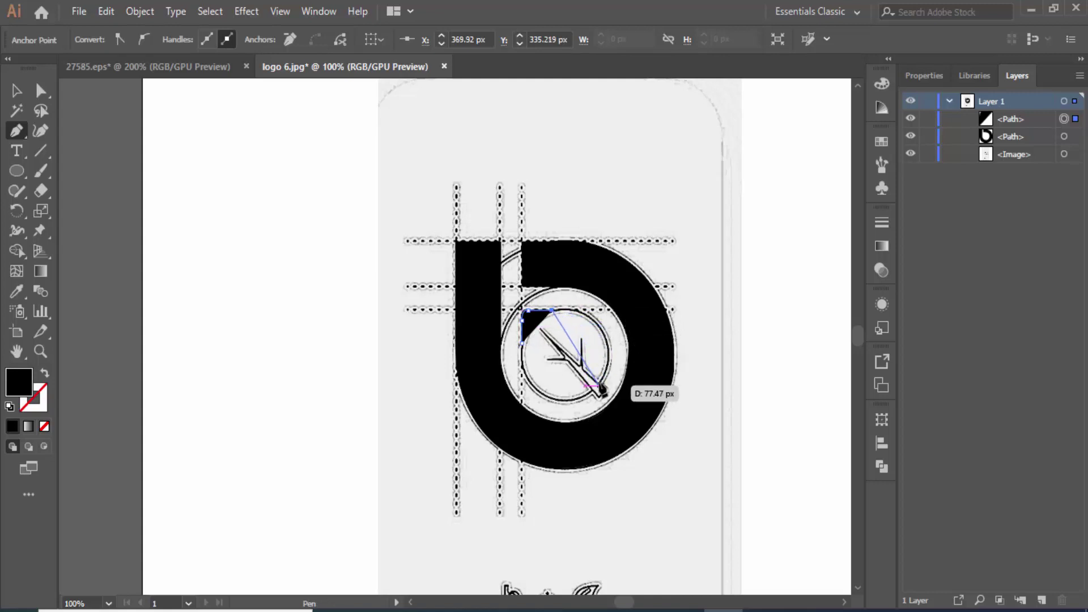
Curve the leaf outline along the inner circle's right side to the branch's lower end, removing the outgoing handles.
{"action": "key", "text": "ctrl+plus"}
{"action": "left_click_drag", "start_coordinate": [525, 446], "coordinate": [481, 559]}
{"action": "key", "text": "ctrl+z"}
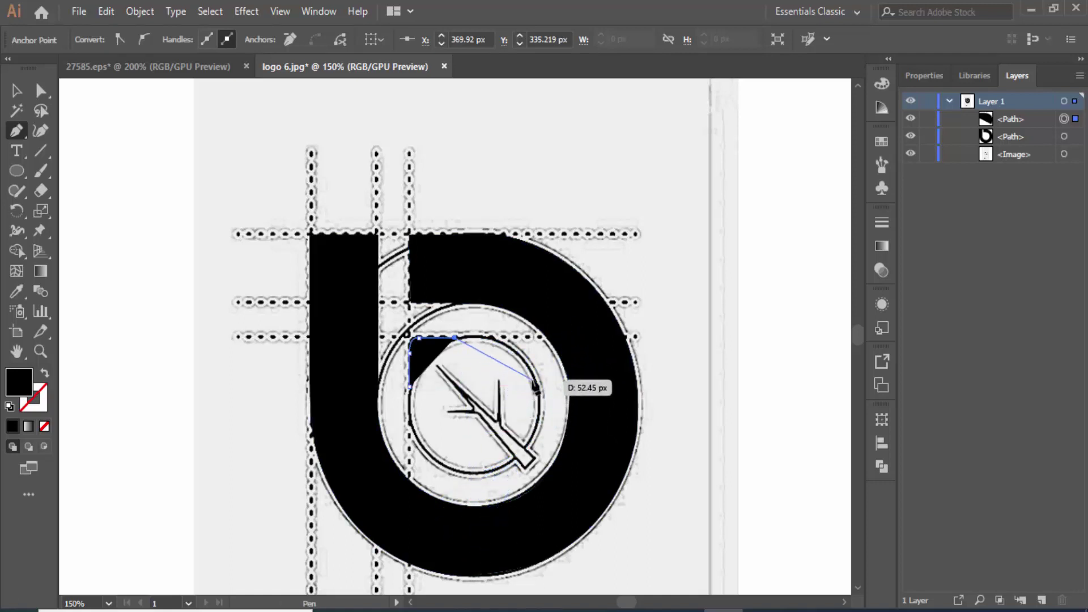
{"action": "left_click_drag", "start_coordinate": [533, 377], "coordinate": [560, 430]}
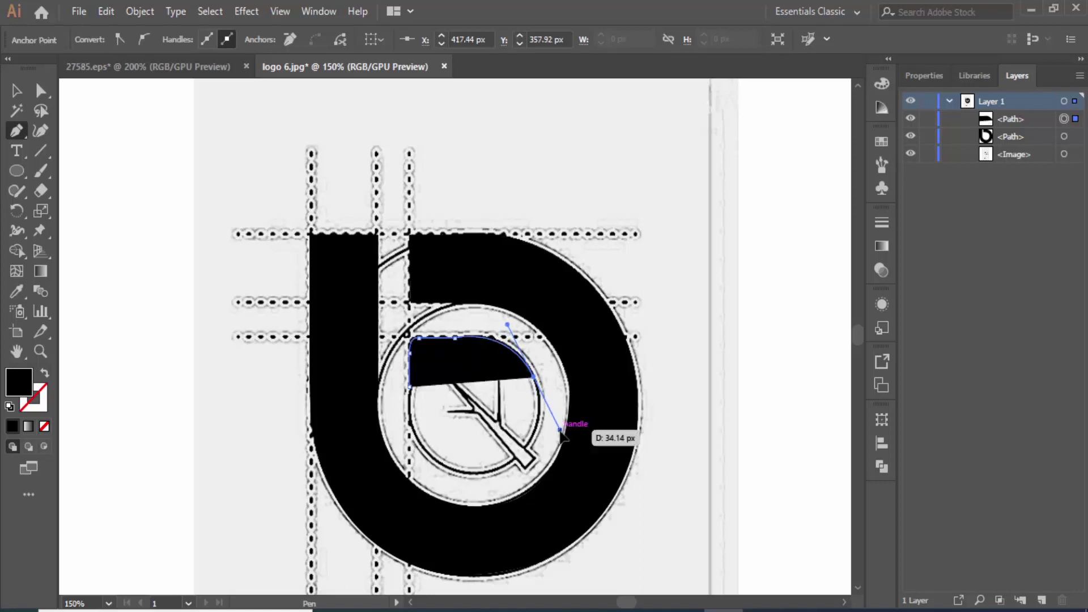
{"action": "left_click", "coordinate": [533, 376]}
{"action": "left_click_drag", "start_coordinate": [529, 453], "coordinate": [497, 483]}
{"action": "key", "text": "ctrl+z"}
{"action": "left_click", "coordinate": [524, 447]}
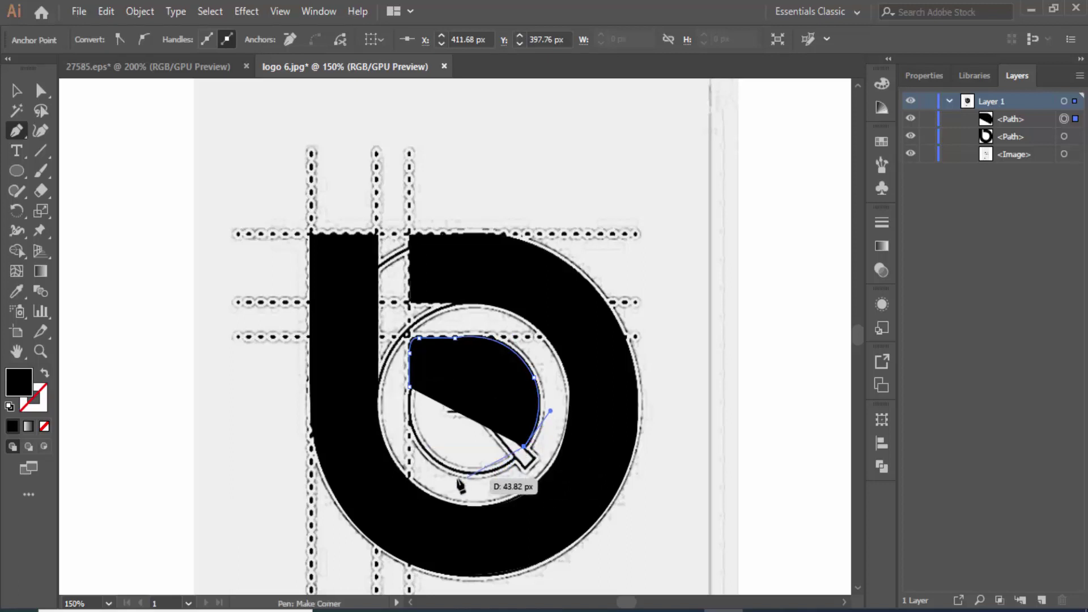
Trace the bottom of the inner circle and close the leaf outline at its starting anchor on the left side.
{"action": "left_click_drag", "start_coordinate": [441, 463], "coordinate": [410, 391]}
{"action": "left_click", "coordinate": [441, 461]}
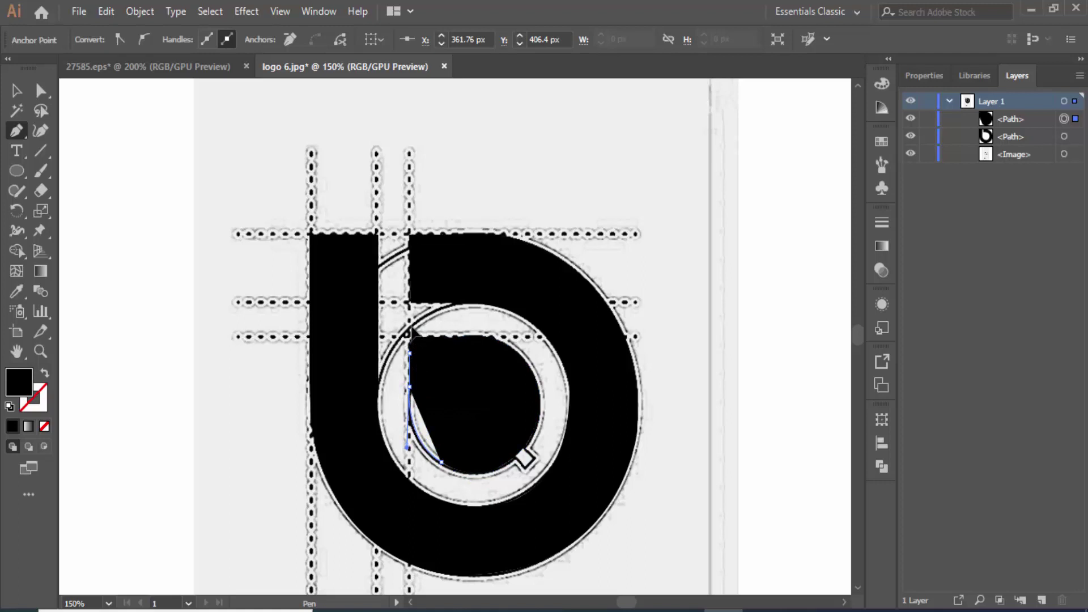
{"action": "left_click", "coordinate": [409, 335]}
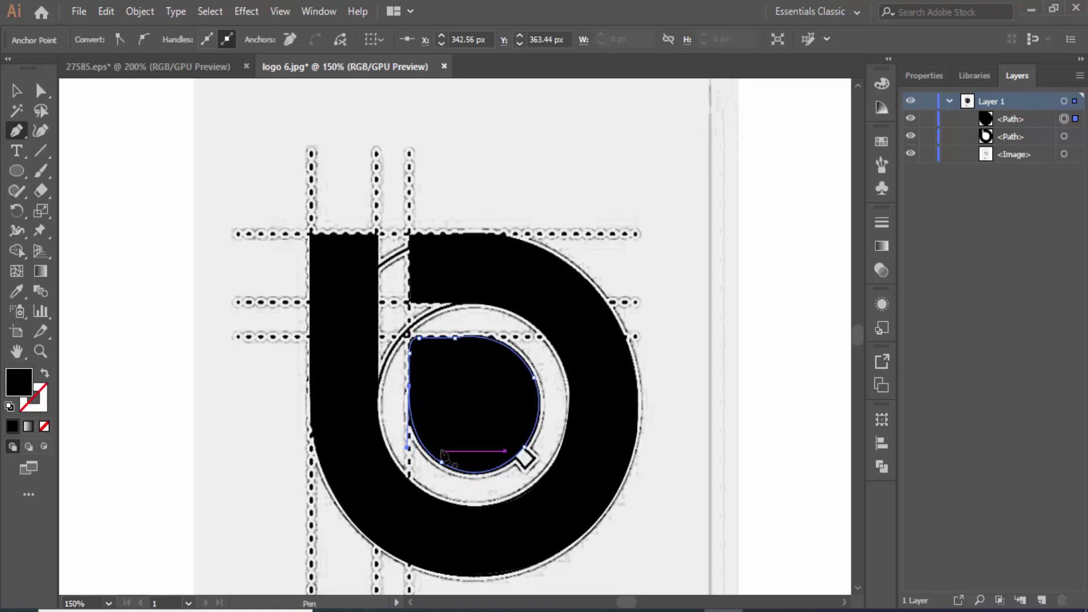
Hide the solid leaf path to uncover the branch in the reference image.
{"action": "scroll", "coordinate": [441, 453], "scroll_direction": "up", "scroll_amount": 1}
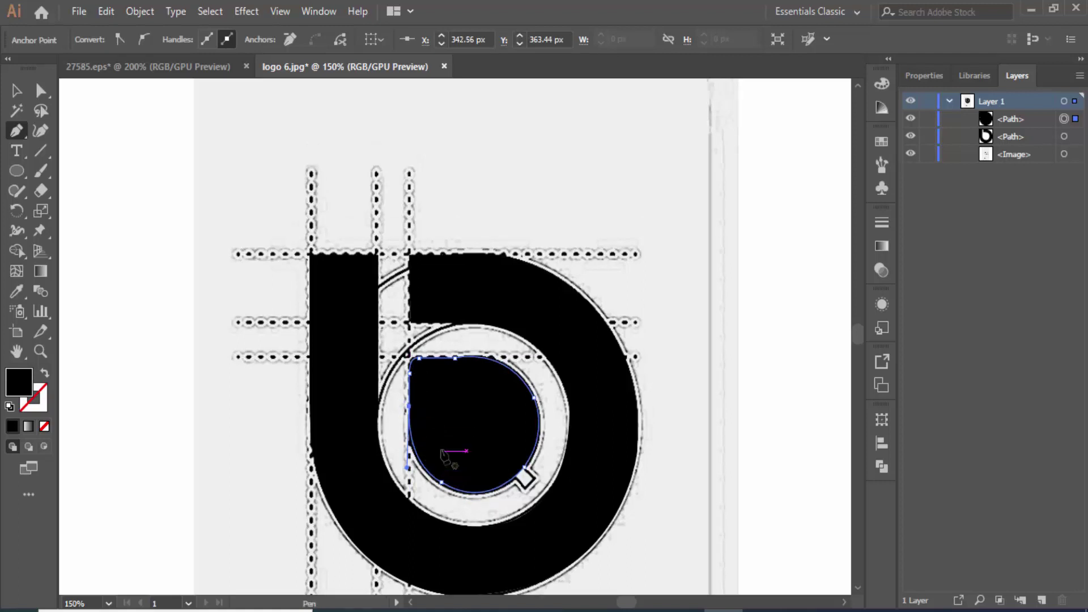
{"action": "scroll", "coordinate": [443, 455], "scroll_direction": "down", "scroll_amount": 2}
{"action": "key", "text": "v"}
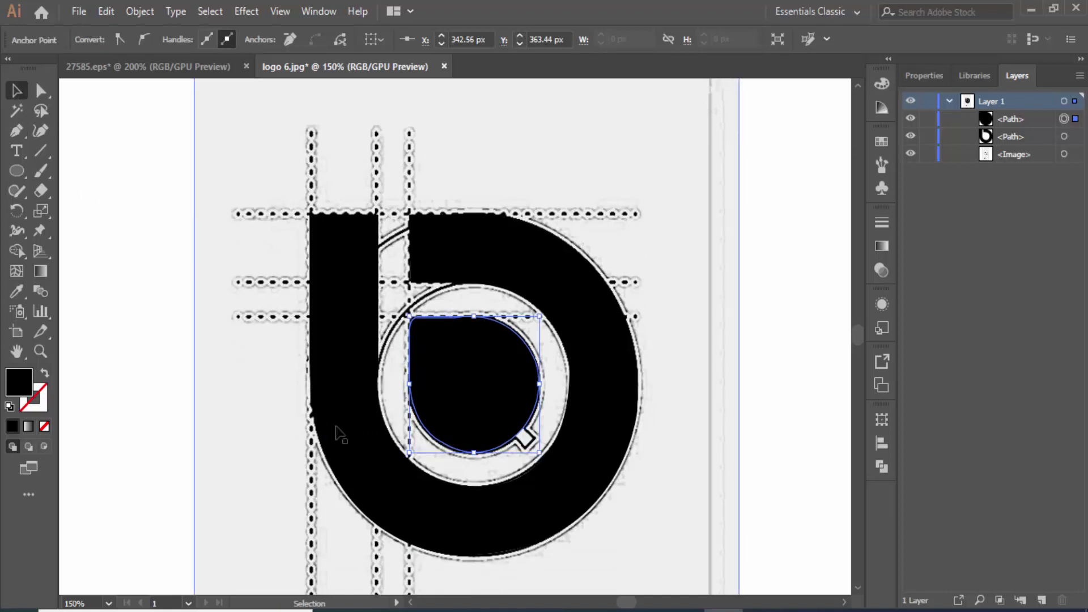
{"action": "left_click", "coordinate": [911, 118]}
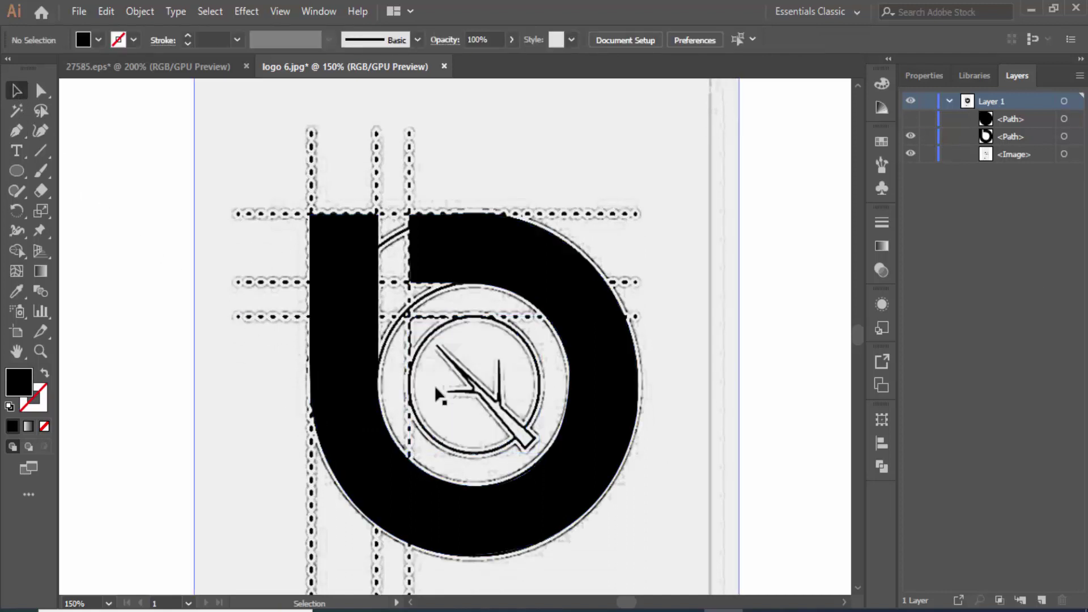
Start tracing the branch with the Pen tool from the left twig's tip through its fork to the main branch's pointed tip.
{"action": "key", "text": "p"}
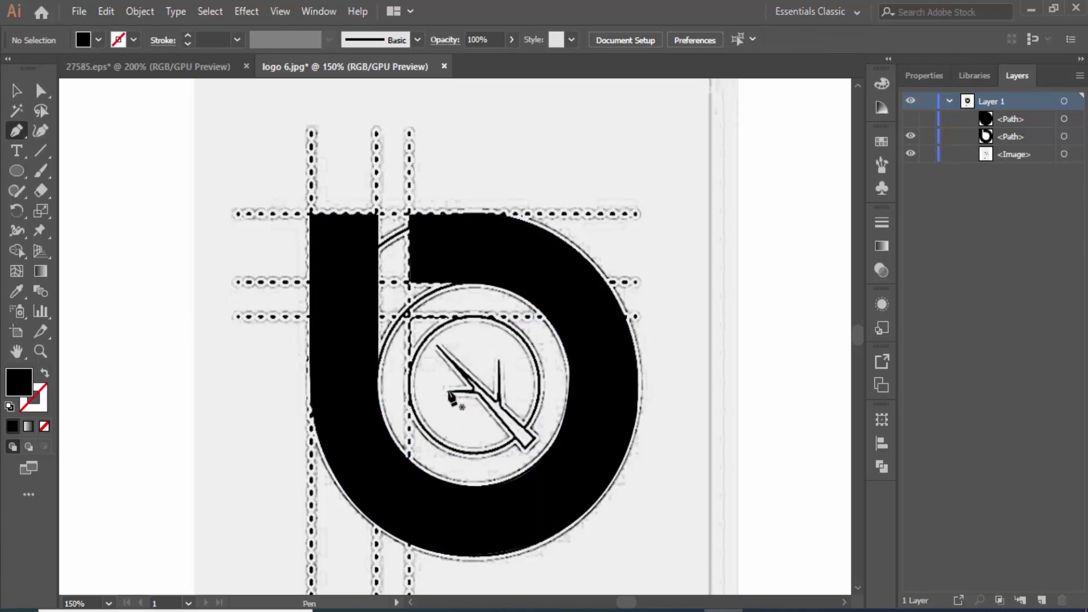
{"action": "left_click_drag", "start_coordinate": [448, 391], "coordinate": [475, 391]}
{"action": "left_click", "coordinate": [474, 391]}
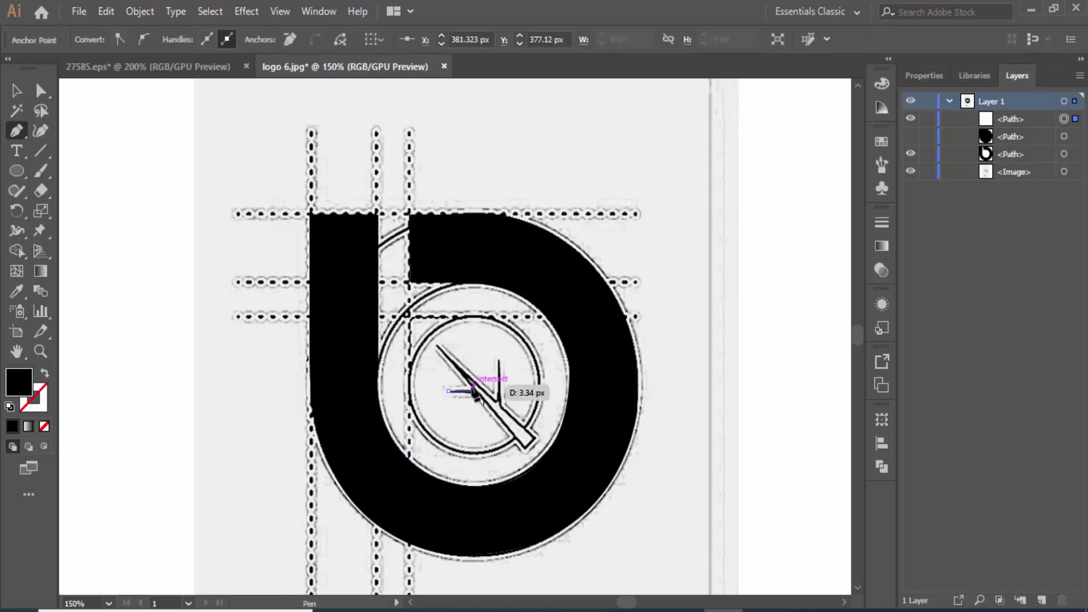
{"action": "left_click", "coordinate": [474, 385]}
{"action": "left_click", "coordinate": [436, 346]}
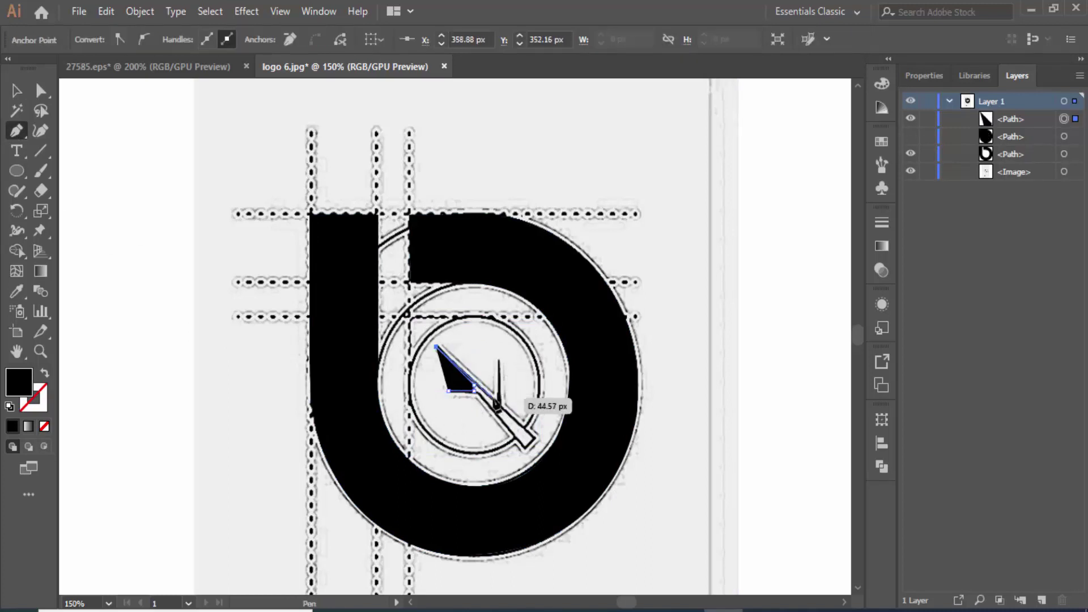
Continue the branch outline around the upright right twig and along the main stem to its squared lower end.
{"action": "left_click", "coordinate": [495, 400]}
{"action": "left_click", "coordinate": [498, 362]}
{"action": "left_click_drag", "start_coordinate": [504, 417], "coordinate": [538, 445]}
{"action": "left_click", "coordinate": [535, 438]}
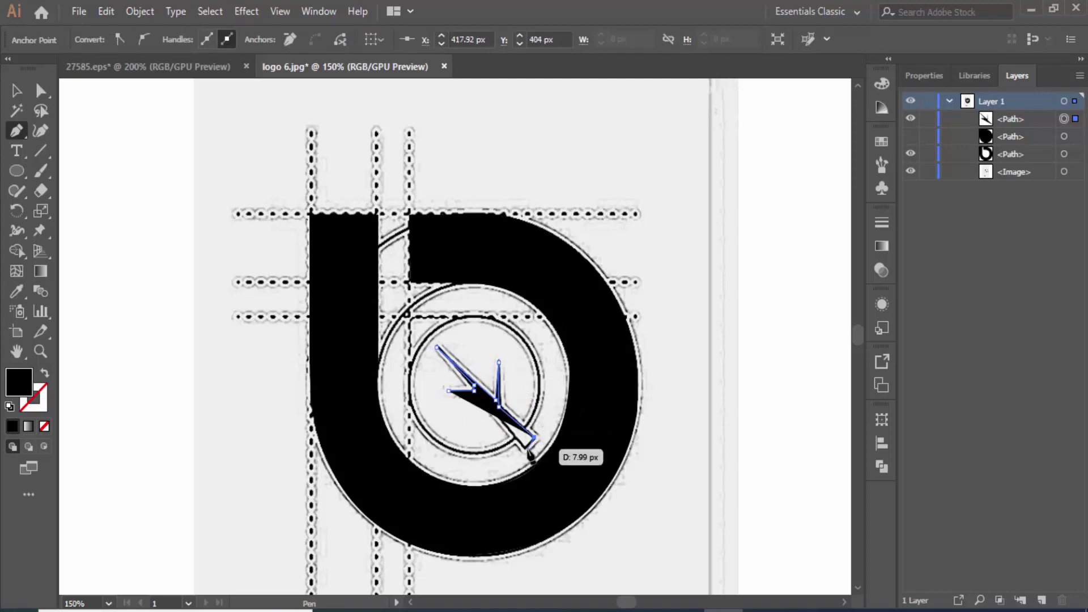
{"action": "left_click", "coordinate": [524, 449]}
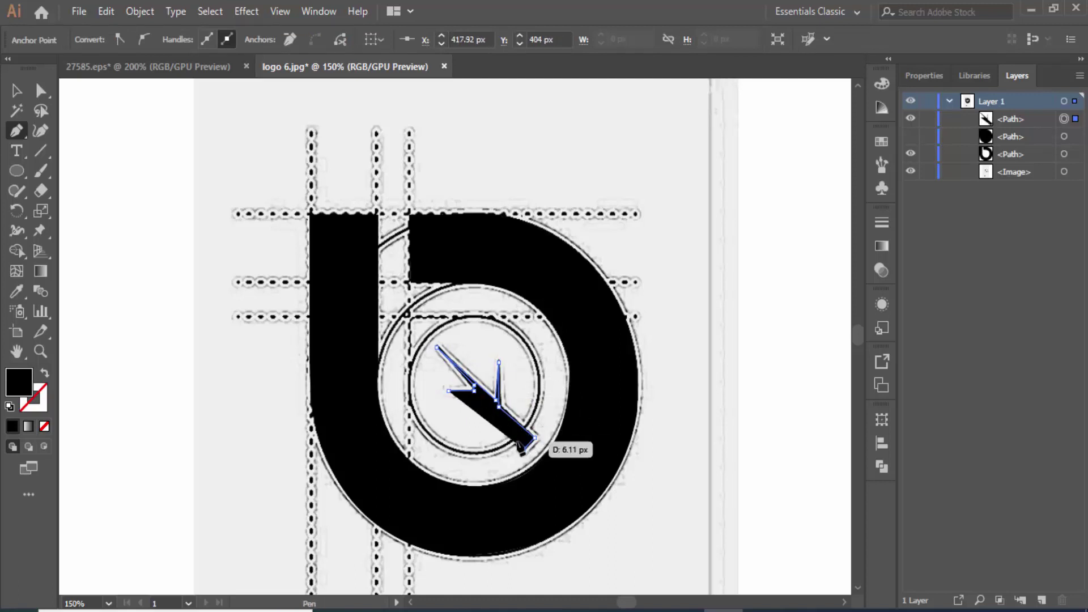
Remove the path's fill, trace the stem's lower edge back to the fork, and close the branch outline at the left twig's tip.
{"action": "left_click", "coordinate": [44, 427]}
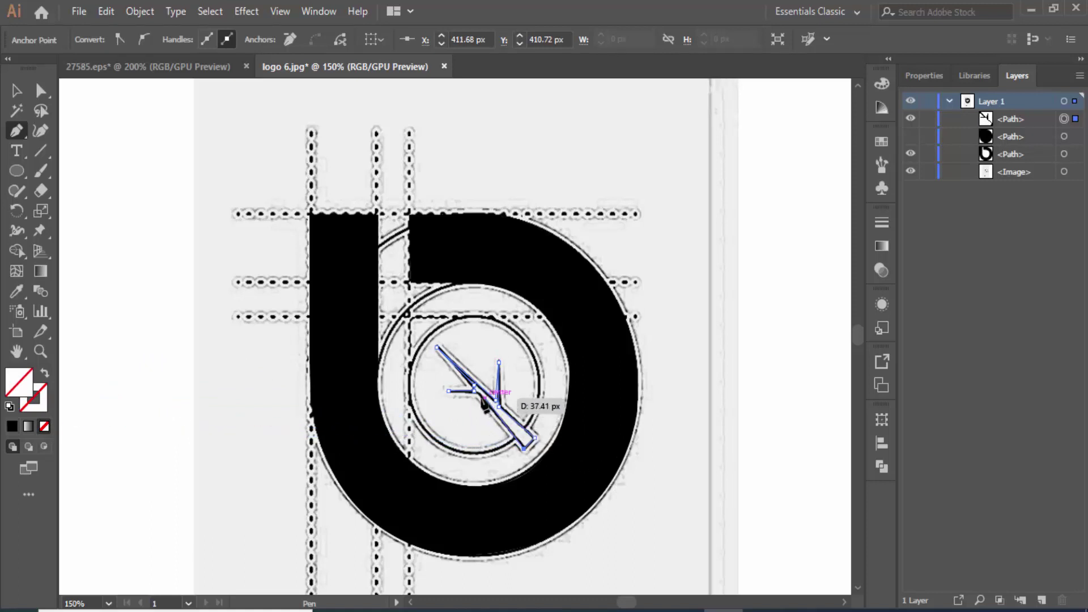
{"action": "left_click", "coordinate": [498, 418]}
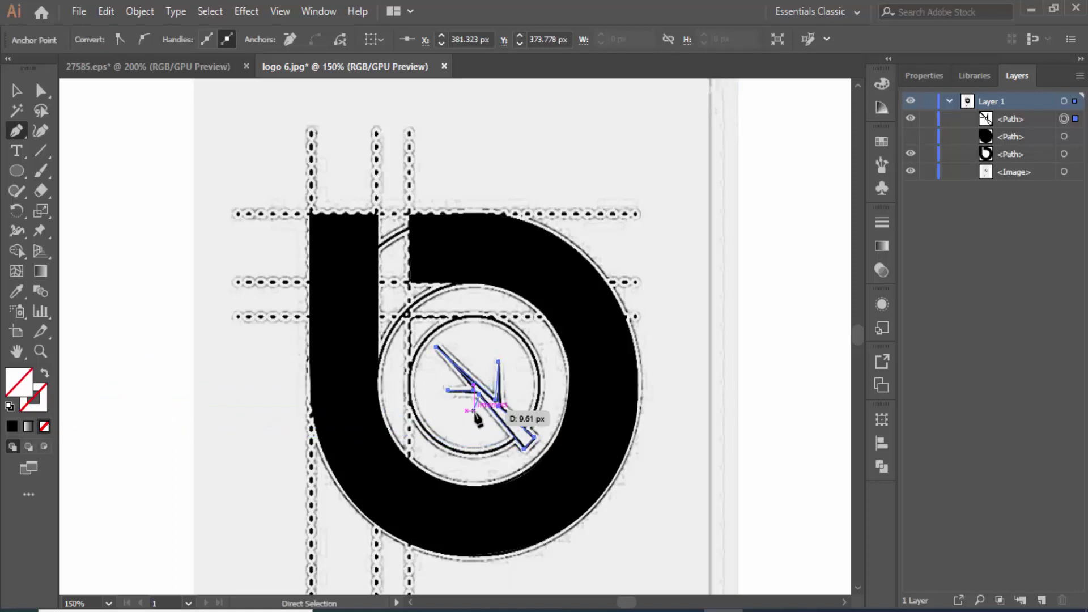
{"action": "key", "text": "ctrl+z"}
{"action": "left_click", "coordinate": [473, 391]}
{"action": "key", "text": "ctrl+z"}
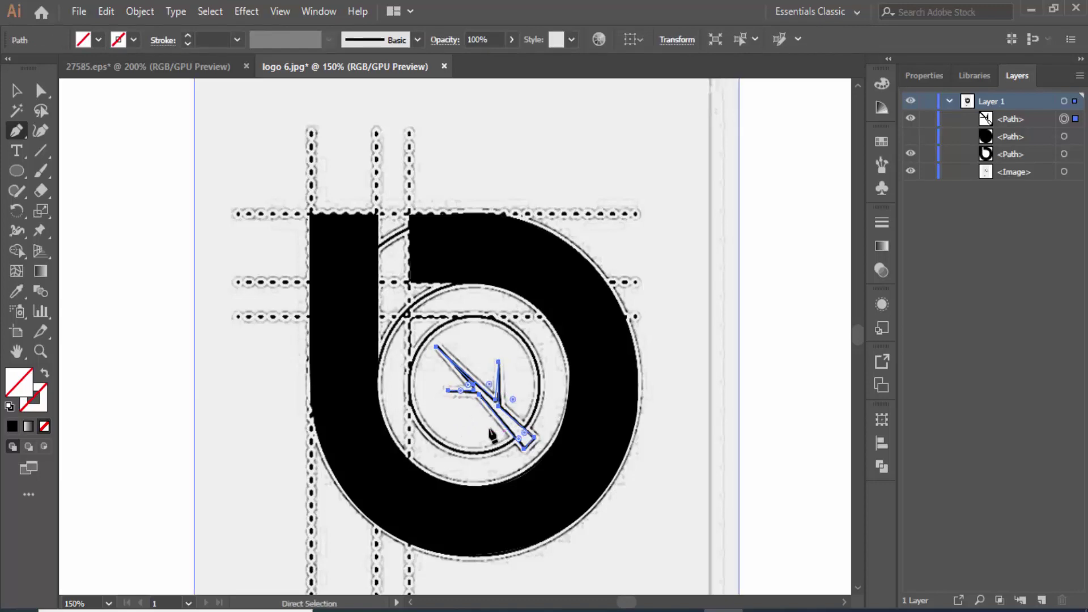
{"action": "scroll", "coordinate": [491, 434], "scroll_direction": "up", "scroll_amount": 3}
{"action": "scroll", "coordinate": [369, 333], "scroll_direction": "up", "scroll_amount": 2}
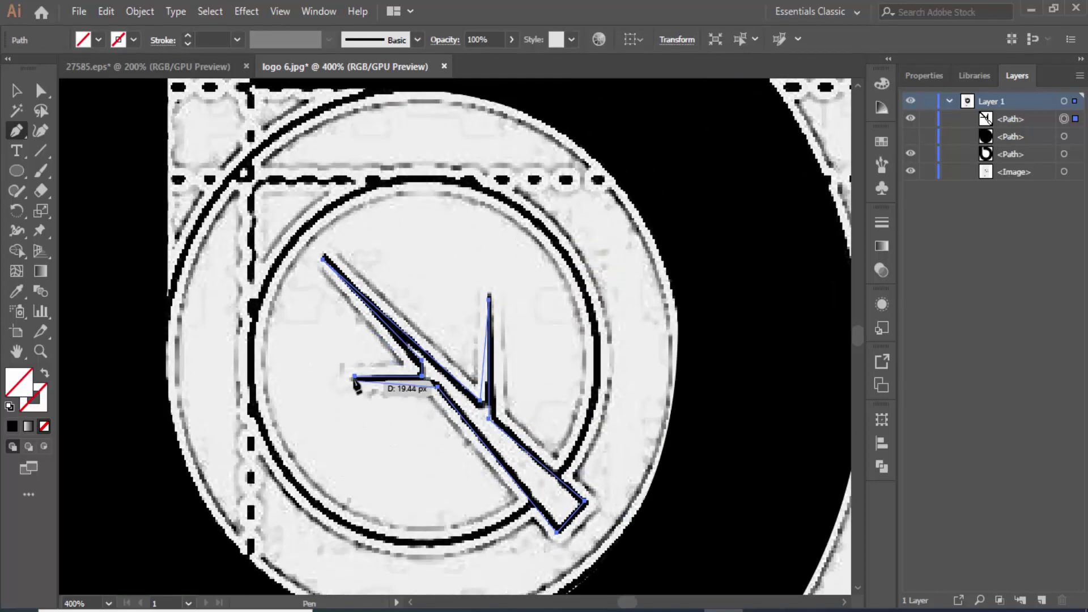
{"action": "left_click", "coordinate": [354, 377]}
Fill the branch shape with white (ffffff).
{"action": "left_click", "coordinate": [17, 96]}
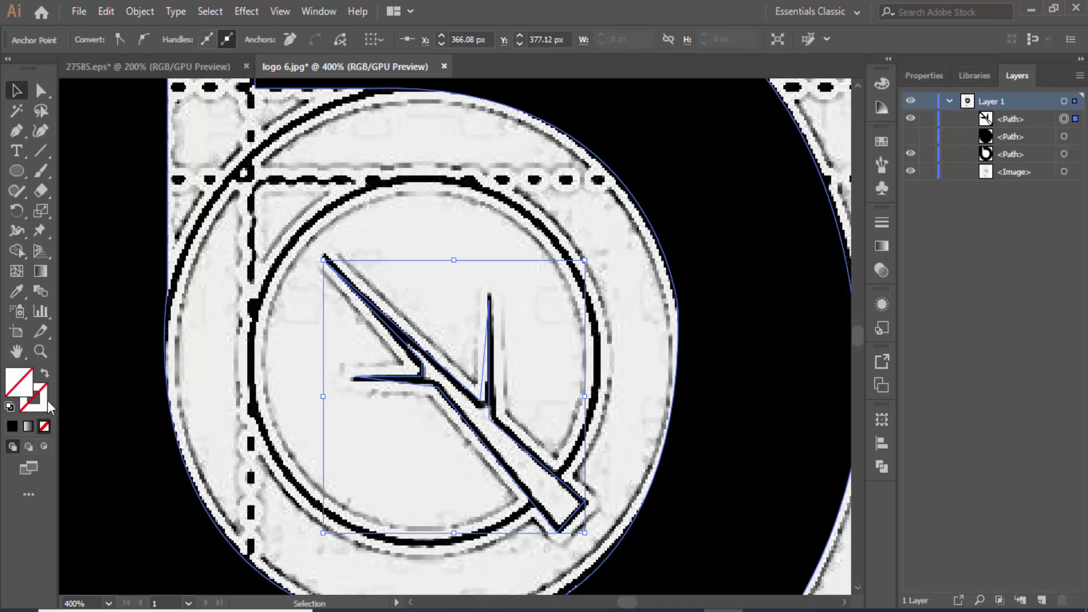
{"action": "double_click", "coordinate": [17, 380]}
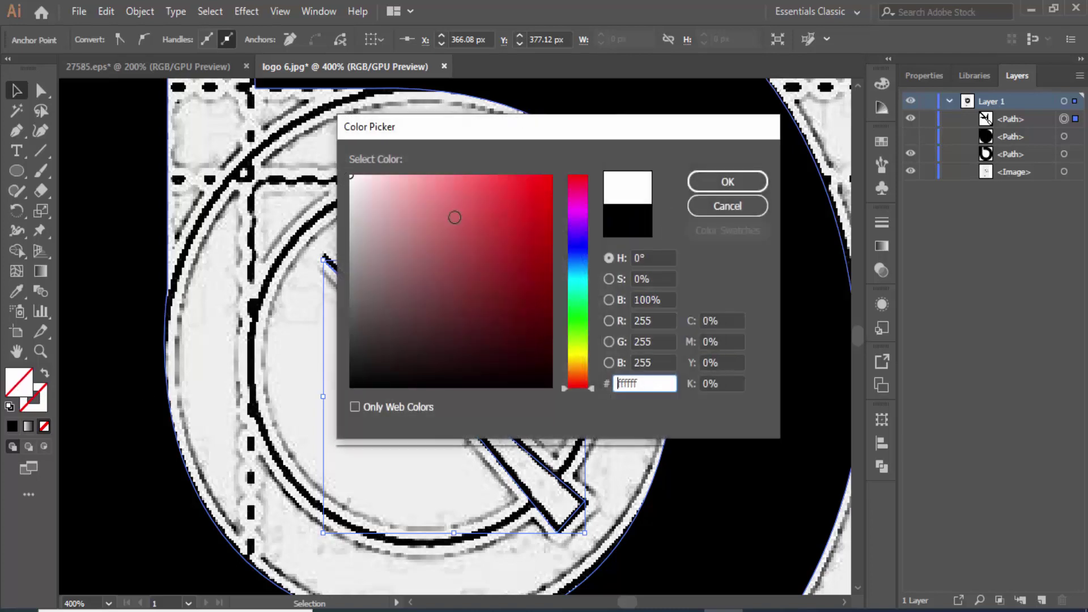
{"action": "left_click", "coordinate": [722, 182]}
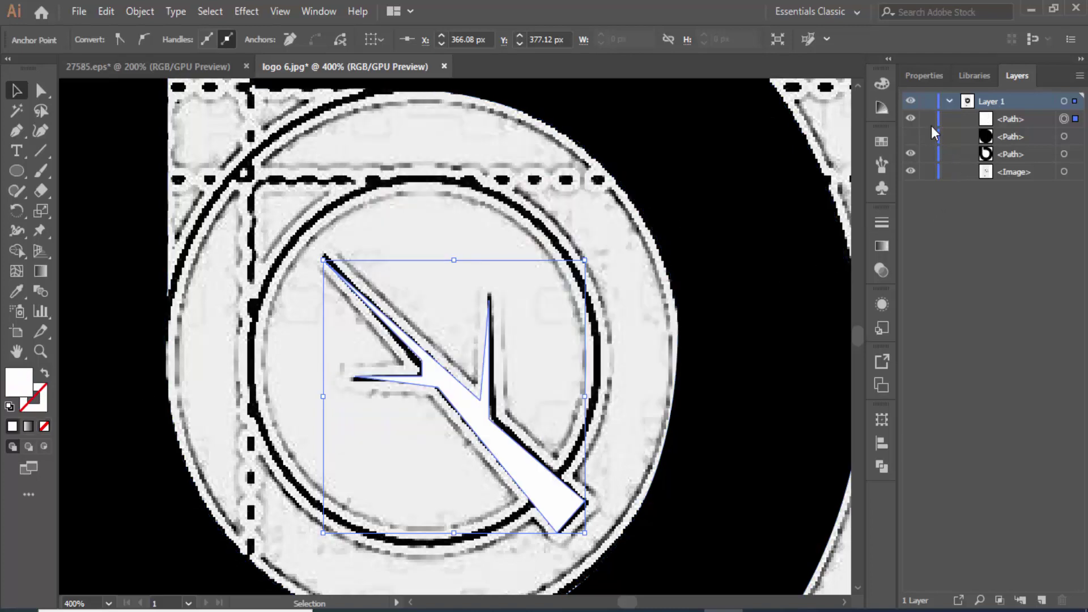
Show the solid leaf path again and hide the reference image.
{"action": "left_click", "coordinate": [910, 136]}
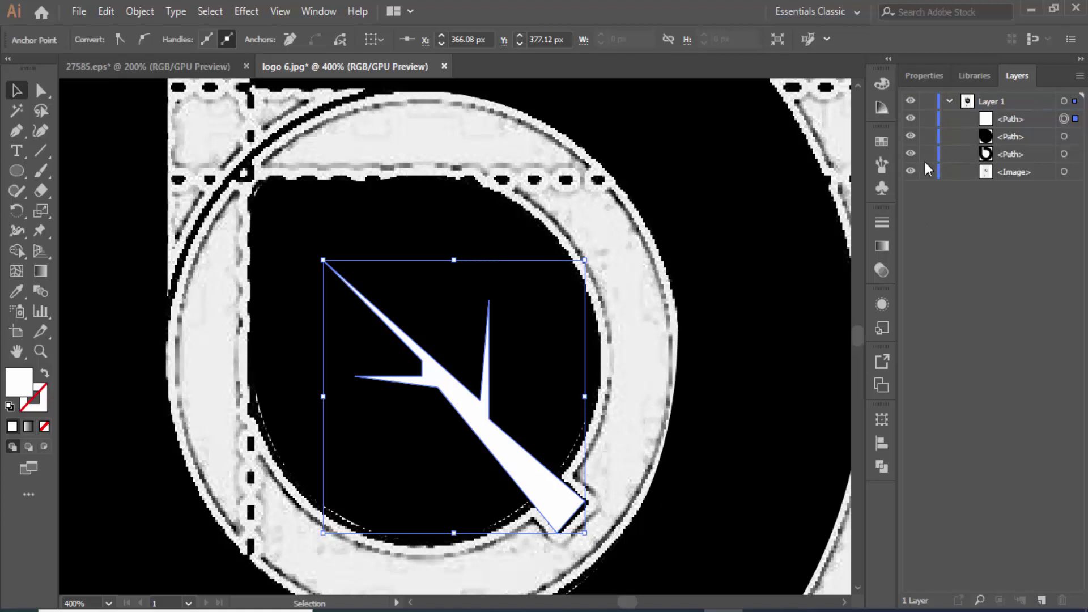
{"action": "left_click", "coordinate": [910, 171]}
{"action": "key", "text": "ctrl+minus"}
{"action": "key", "text": "ctrl+minus"}
{"action": "key", "text": "ctrl+minus"}
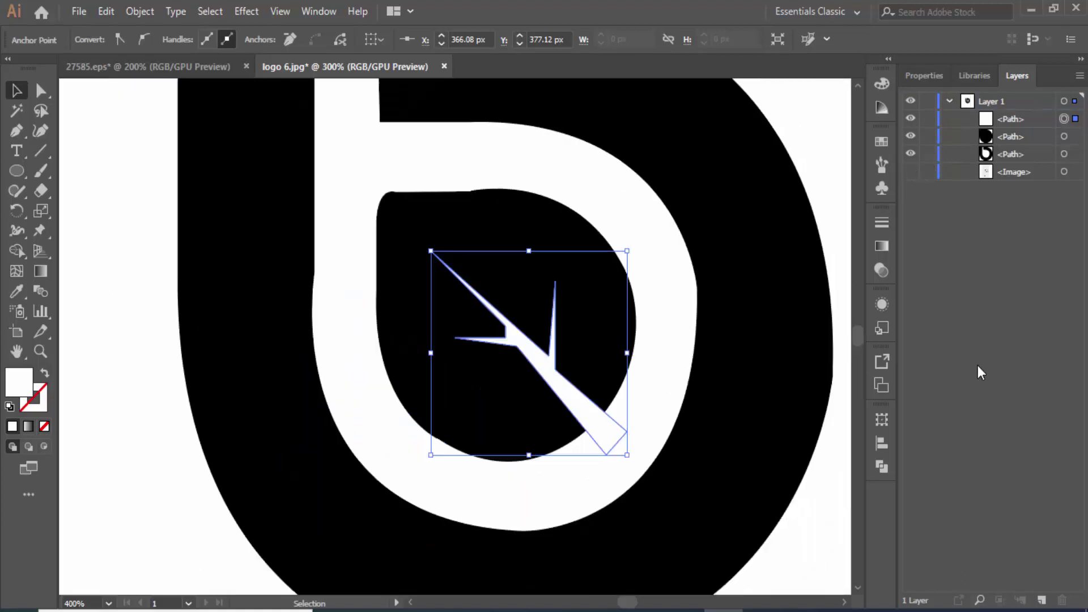
{"action": "key", "text": "ctrl+shift+s"}
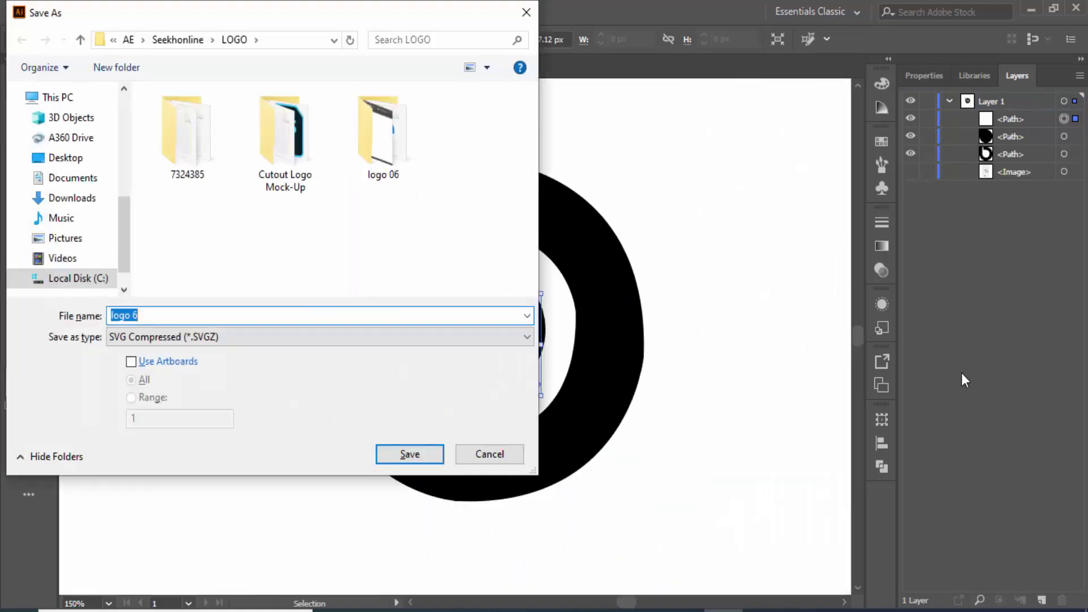
{"action": "left_click", "coordinate": [501, 462]}
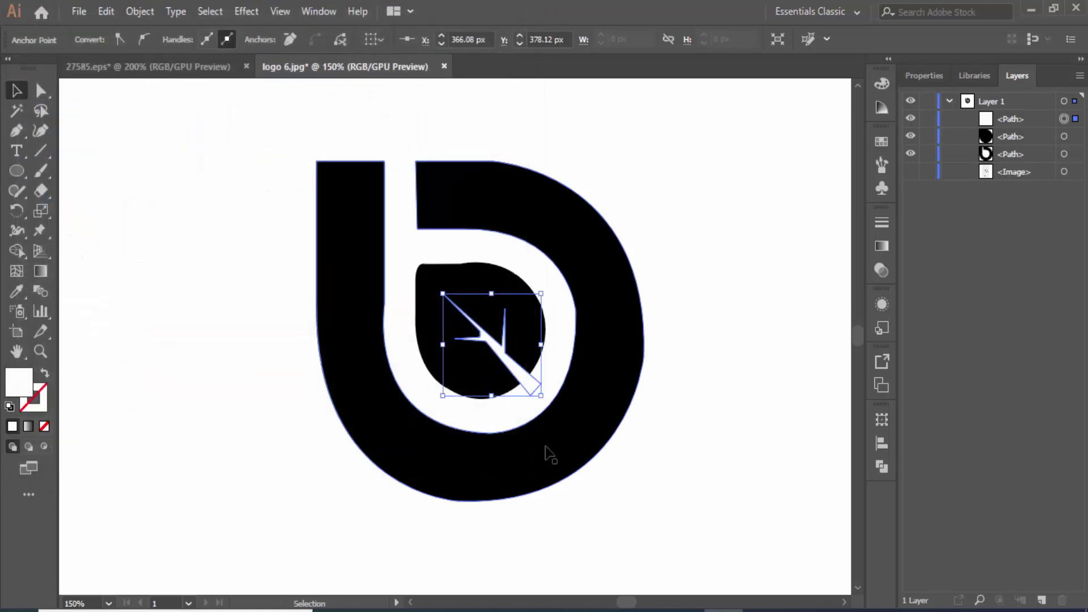
{"action": "left_click", "coordinate": [671, 447]}
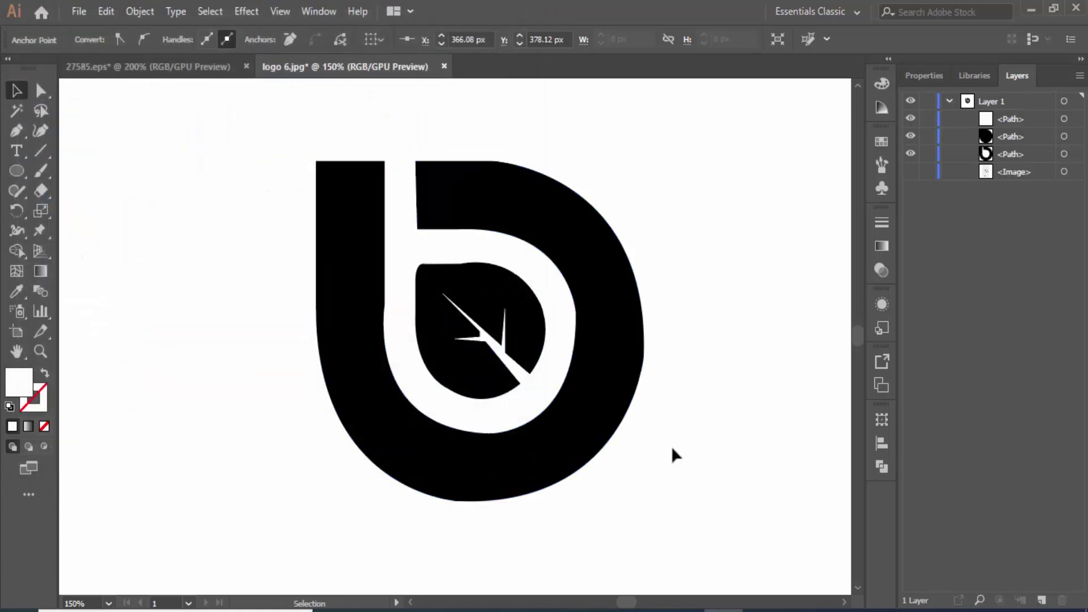
Select the b-shaped path and examine the traced logo for uneven curves.
{"action": "left_click", "coordinate": [537, 385]}
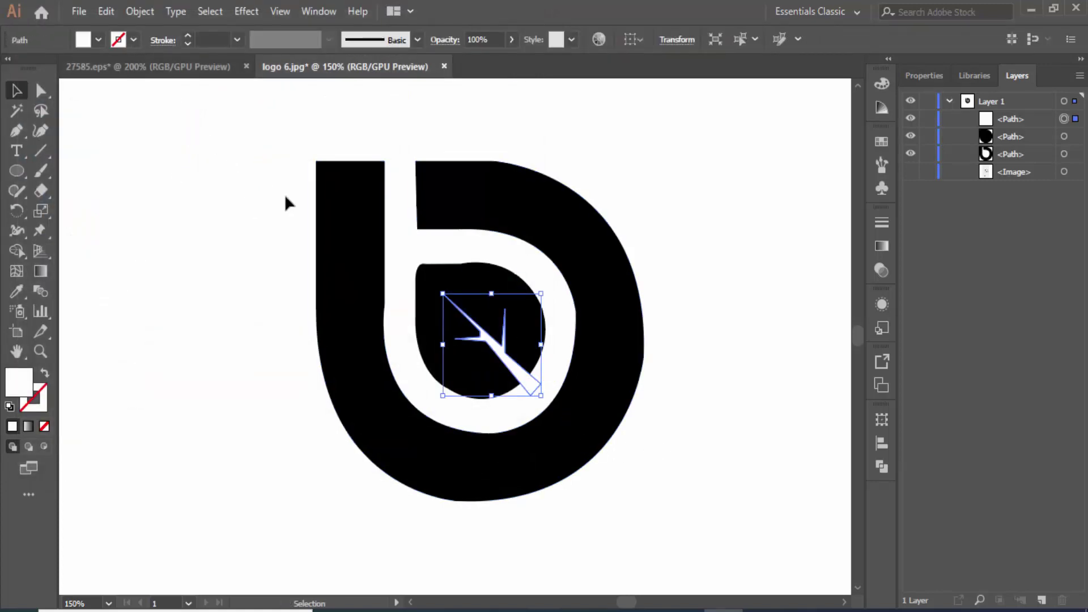
{"action": "left_click", "coordinate": [347, 237]}
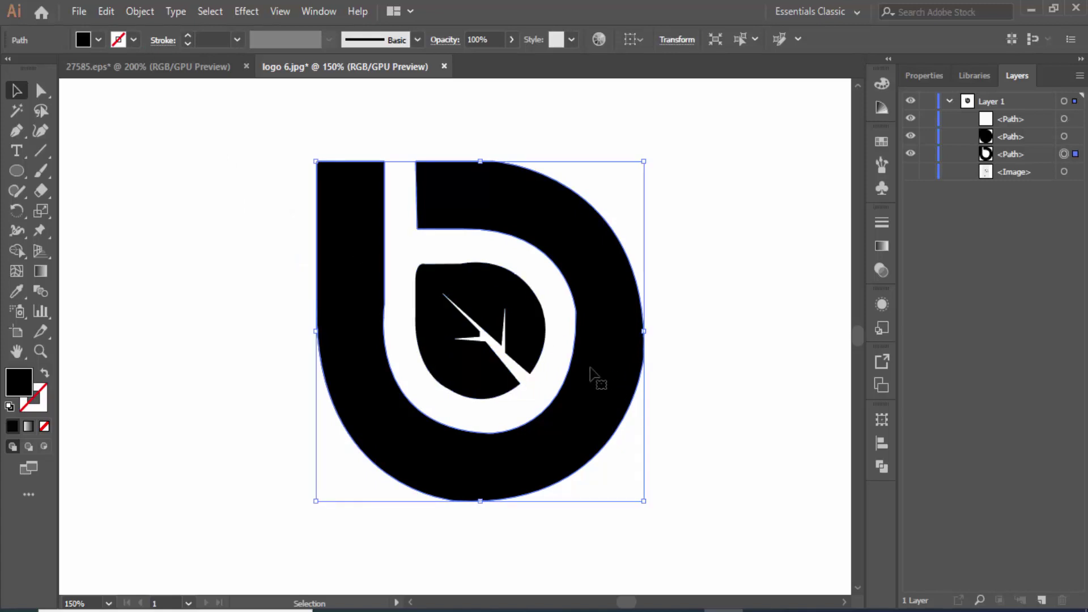
{"action": "key", "text": "ctrl+minus"}
{"action": "key", "text": "ctrl+minus"}
{"action": "key", "text": "ctrl+minus"}
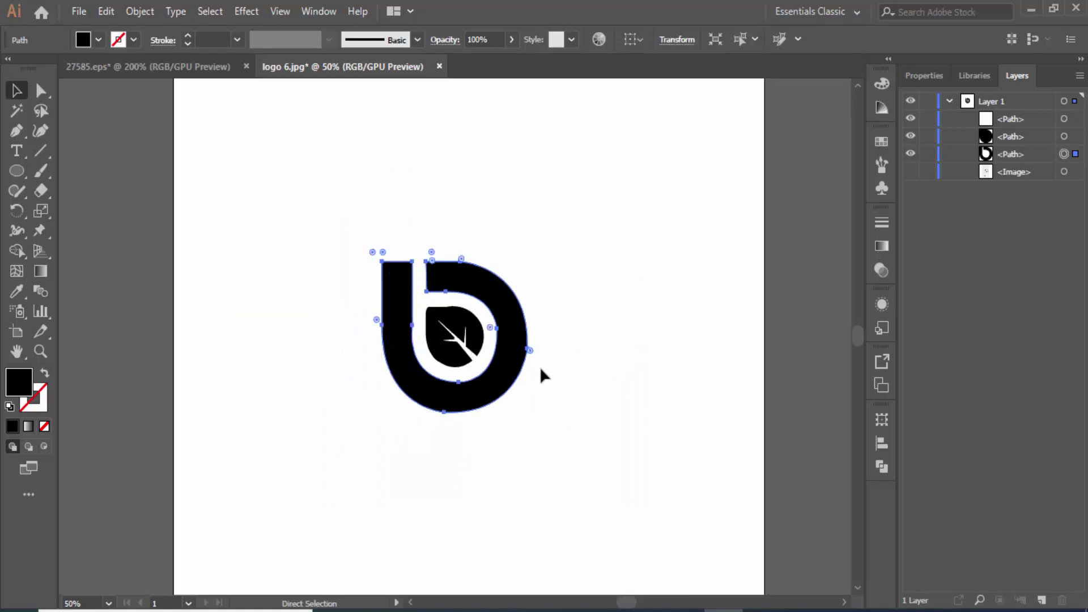
{"action": "key", "text": "ctrl+plus"}
{"action": "key", "text": "ctrl+plus"}
{"action": "key", "text": "ctrl+plus"}
{"action": "key", "text": "ctrl+plus"}
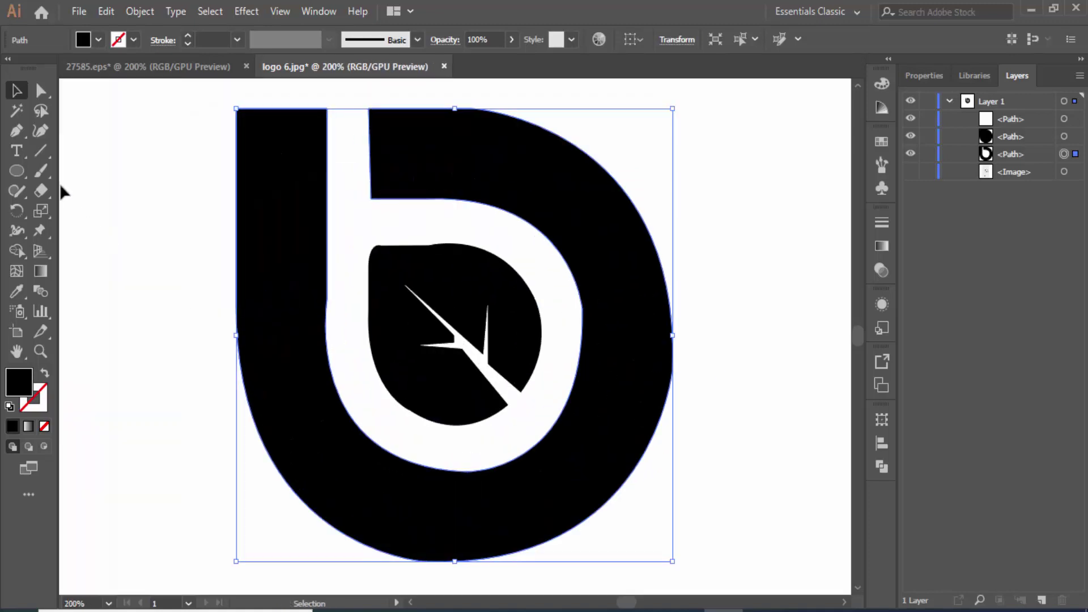
Pull the lower handle of the inner curve's right anchor outward with the Anchor Point tool to round the lower-right arc.
{"action": "key", "text": "p"}
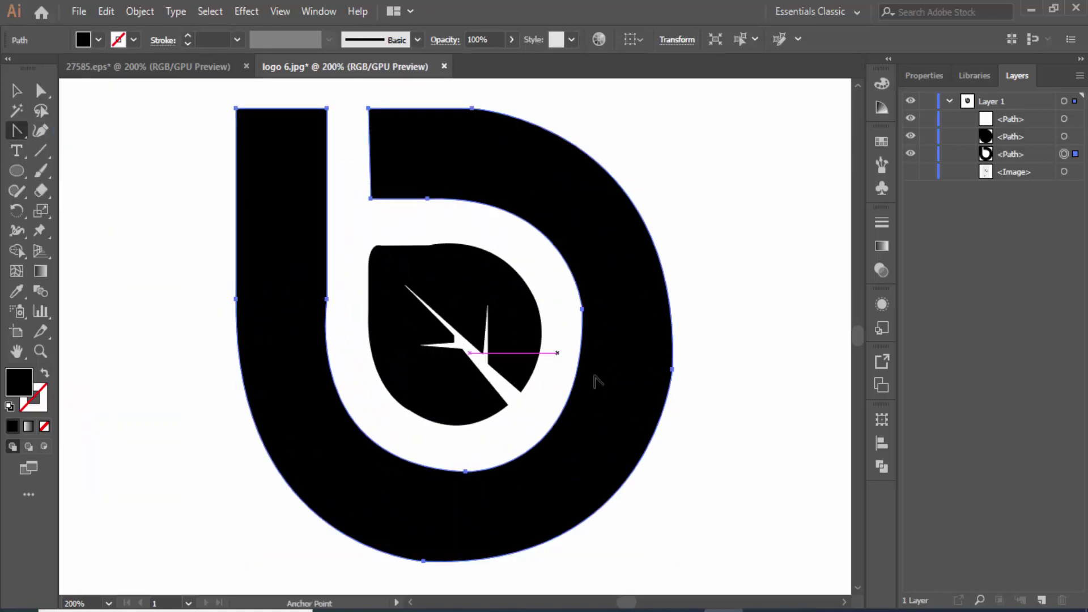
{"action": "left_click", "coordinate": [582, 308]}
{"action": "left_click_drag", "start_coordinate": [585, 310], "coordinate": [589, 261]}
{"action": "key", "text": "ctrl+z"}
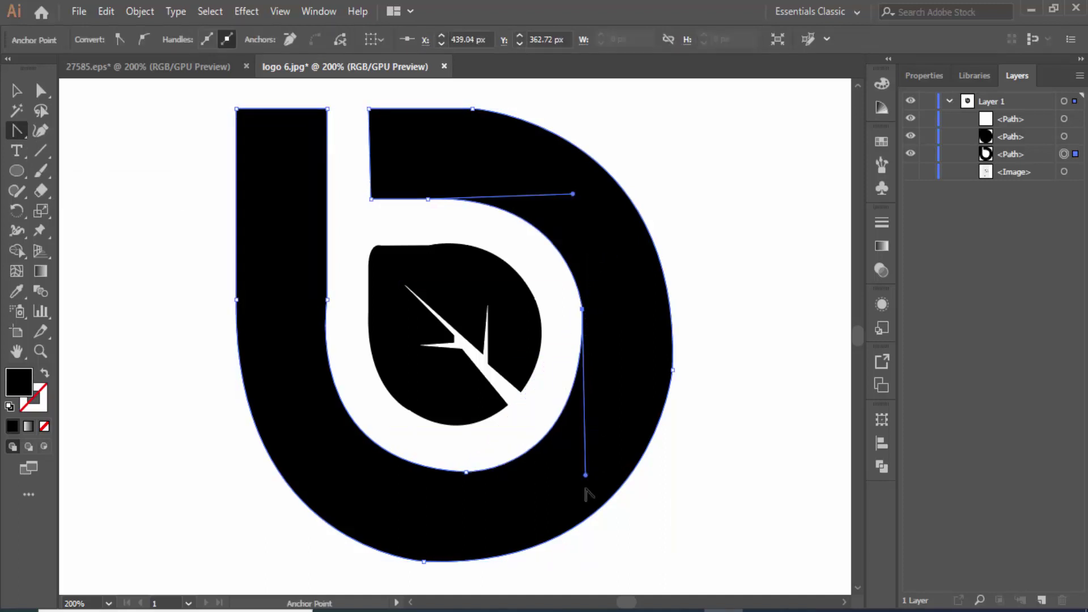
{"action": "mouse_move", "coordinate": [585, 474]}
{"action": "left_mouse_down"}
{"action": "mouse_move", "coordinate": [579, 481]}
{"action": "mouse_move", "coordinate": [603, 472]}
{"action": "left_mouse_up"}
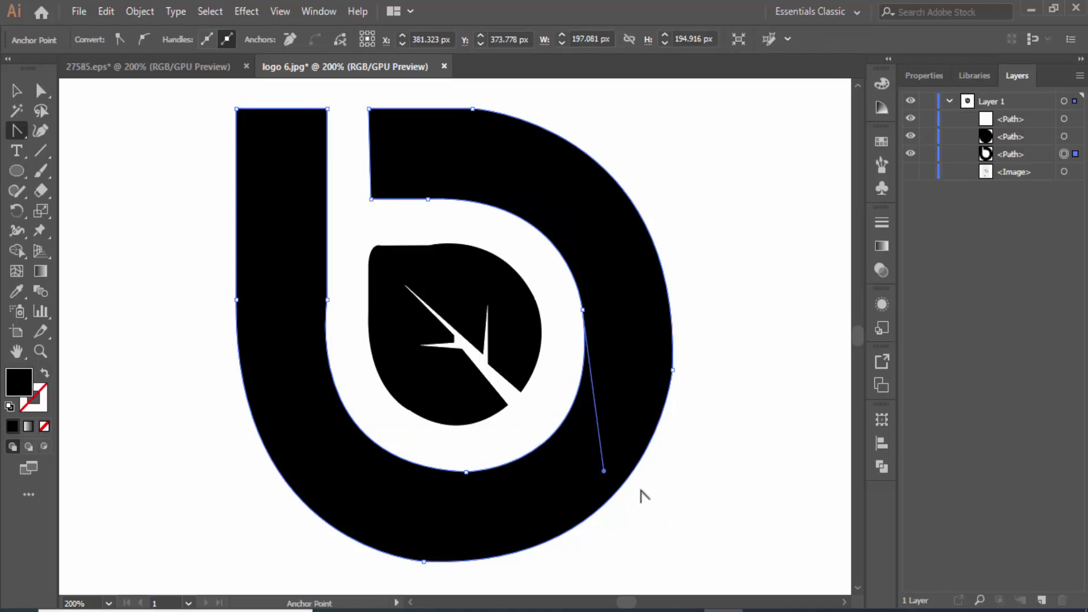
Fine-tune the handles of the inner curve's right and bottom anchors to even out its lower arcs.
{"action": "left_click", "coordinate": [327, 299]}
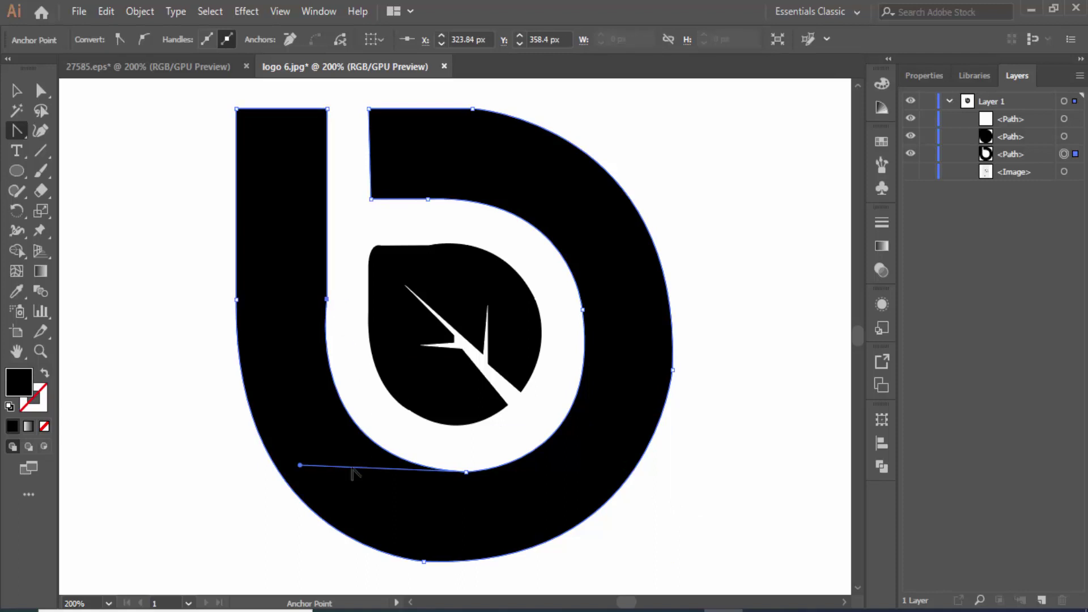
{"action": "mouse_move", "coordinate": [298, 462]}
{"action": "left_mouse_down"}
{"action": "mouse_move", "coordinate": [317, 501]}
{"action": "mouse_move", "coordinate": [308, 462]}
{"action": "left_mouse_up"}
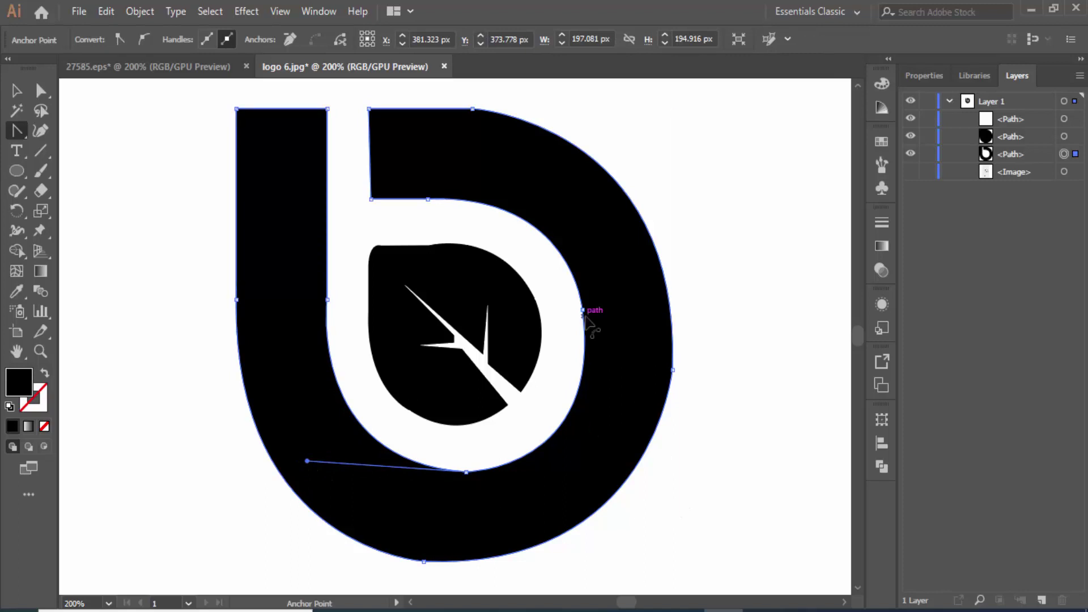
{"action": "left_click_drag", "start_coordinate": [583, 310], "coordinate": [604, 471]}
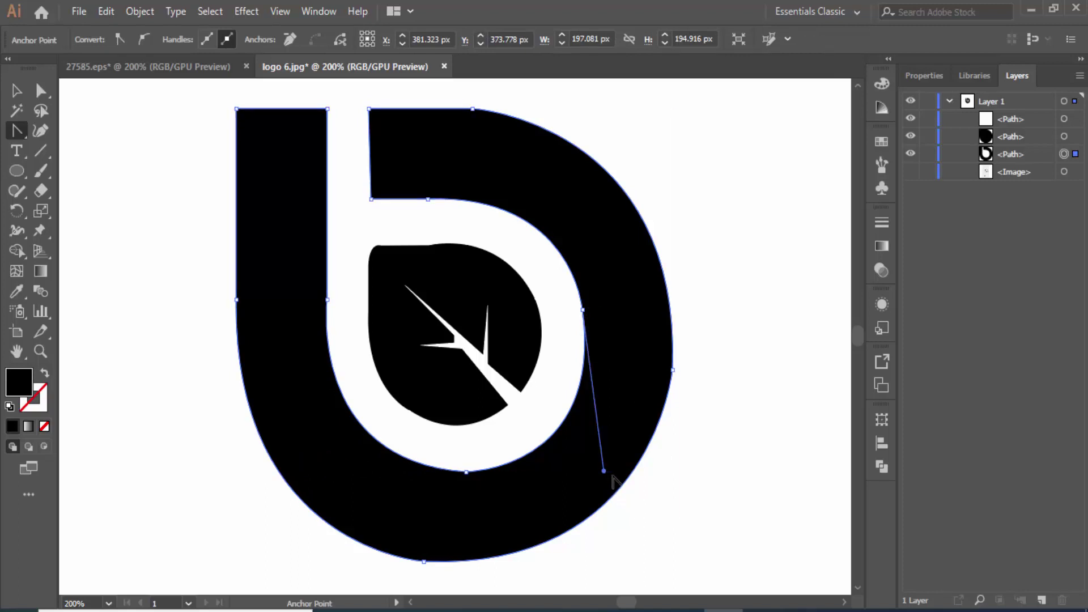
{"action": "left_click_drag", "start_coordinate": [604, 470], "coordinate": [601, 458]}
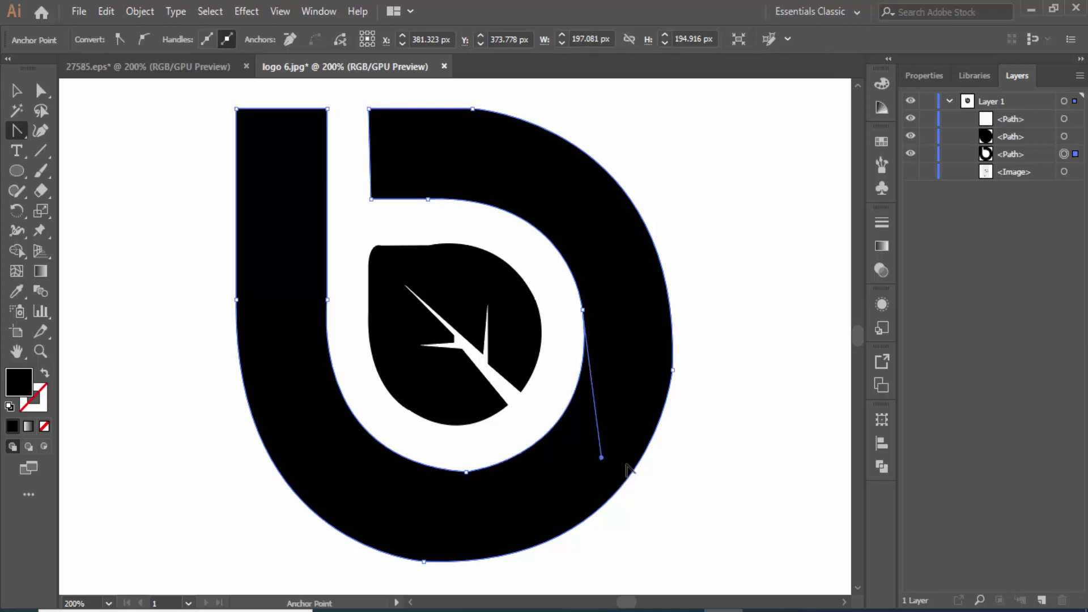
{"action": "left_click", "coordinate": [467, 473]}
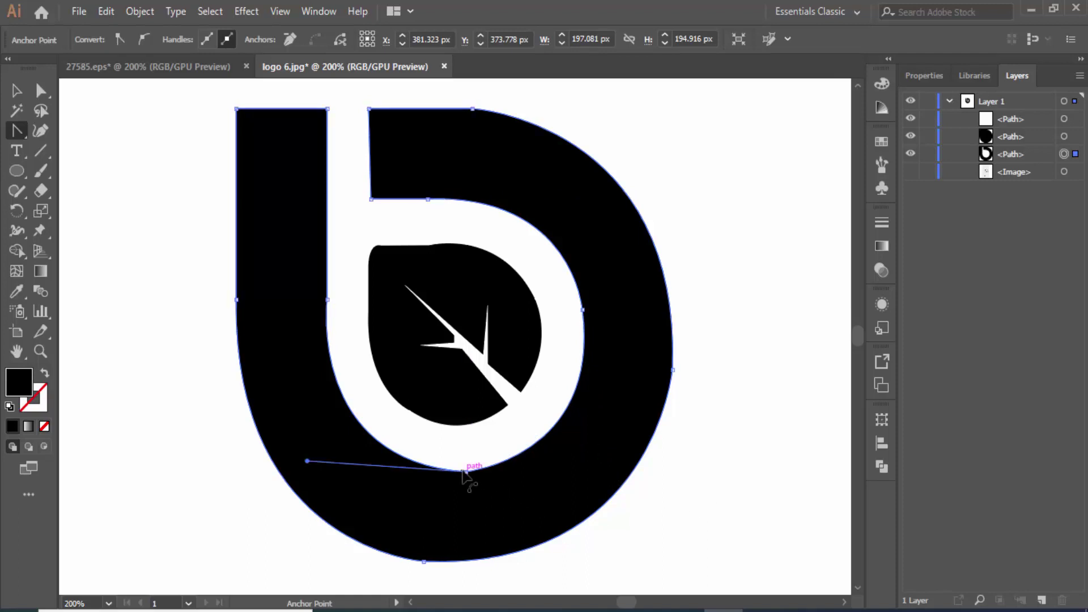
{"action": "mouse_move", "coordinate": [306, 462]}
{"action": "left_mouse_down"}
{"action": "mouse_move", "coordinate": [313, 480]}
{"action": "mouse_move", "coordinate": [300, 456]}
{"action": "mouse_move", "coordinate": [309, 478]}
{"action": "mouse_move", "coordinate": [341, 484]}
{"action": "mouse_move", "coordinate": [299, 464]}
{"action": "left_mouse_up"}
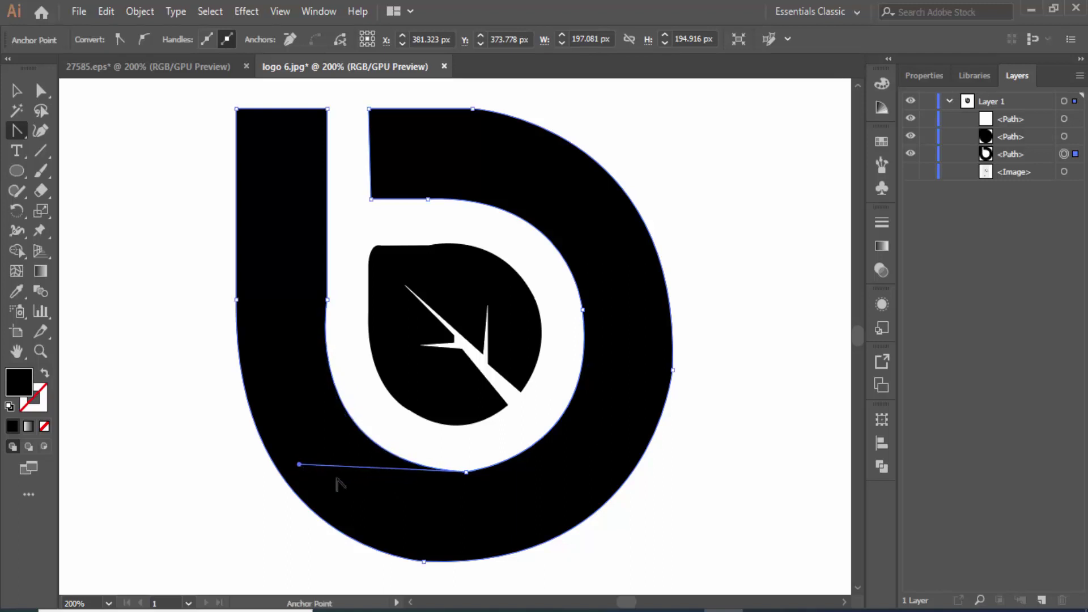
Move the inner right anchor's handle further outward to widen the lower-right arc, and deselect the b-shaped path.
{"action": "scroll", "coordinate": [686, 490], "scroll_direction": "down", "scroll_amount": 3}
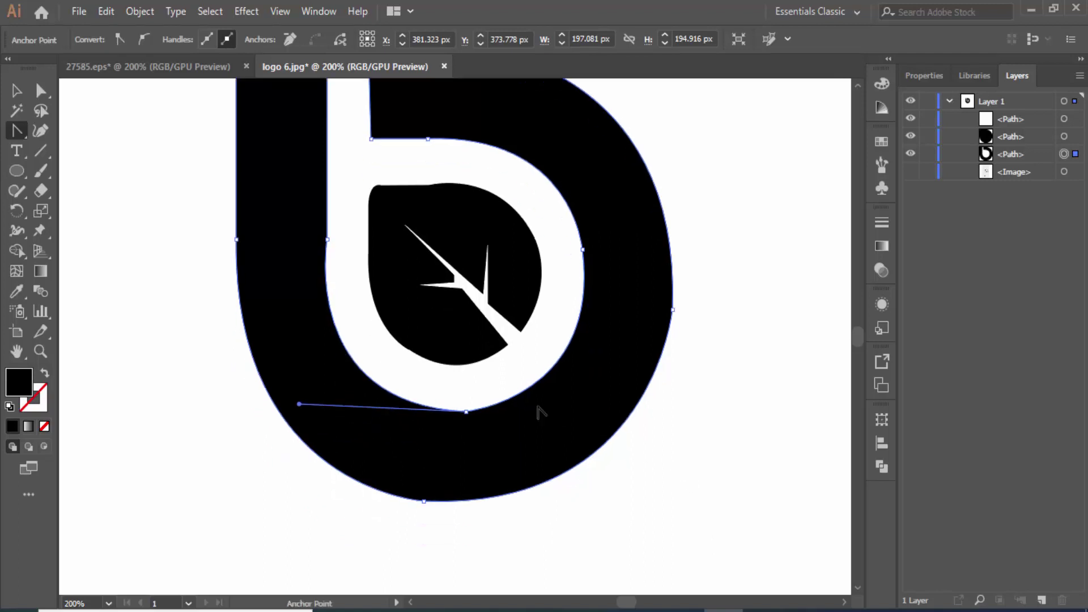
{"action": "left_click", "coordinate": [488, 407]}
{"action": "left_click_drag", "start_coordinate": [602, 397], "coordinate": [611, 397]}
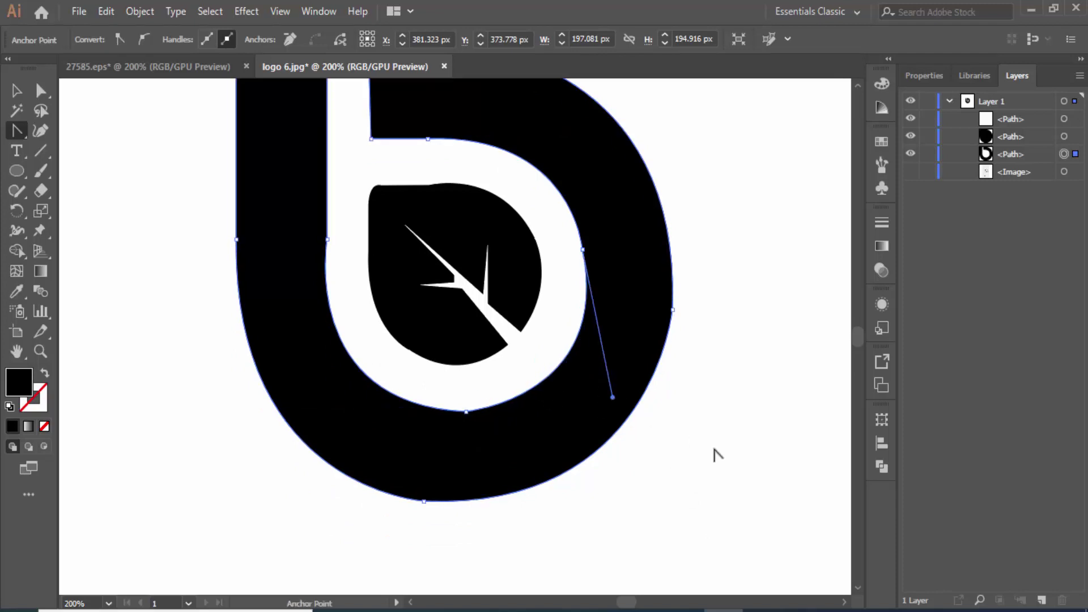
{"action": "key", "text": "ctrl+minus"}
{"action": "key", "text": "ctrl+minus"}
{"action": "left_click", "coordinate": [21, 100]}
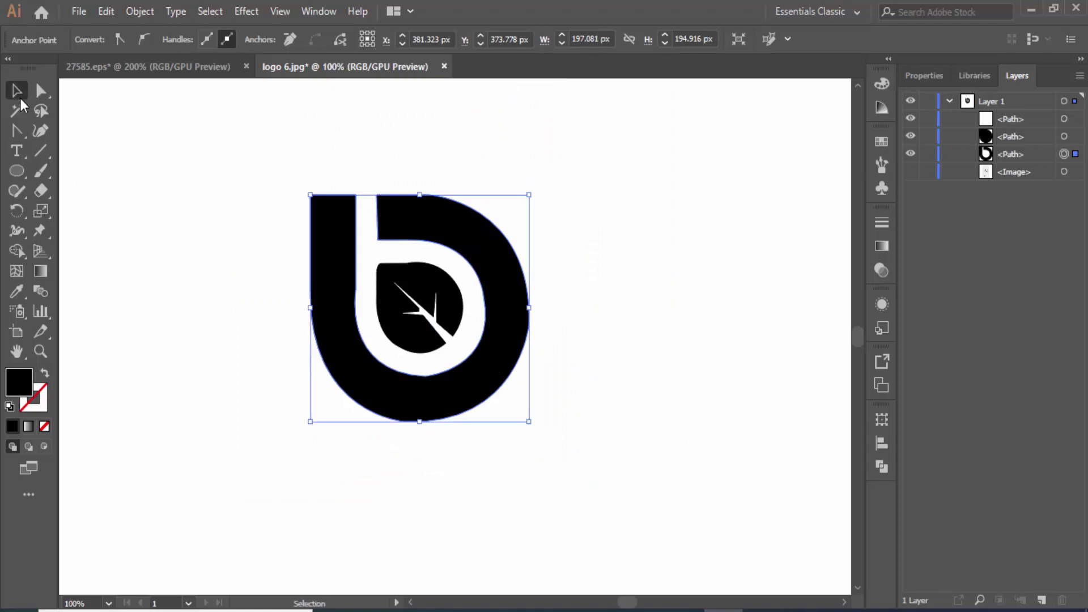
{"action": "left_click", "coordinate": [349, 444]}
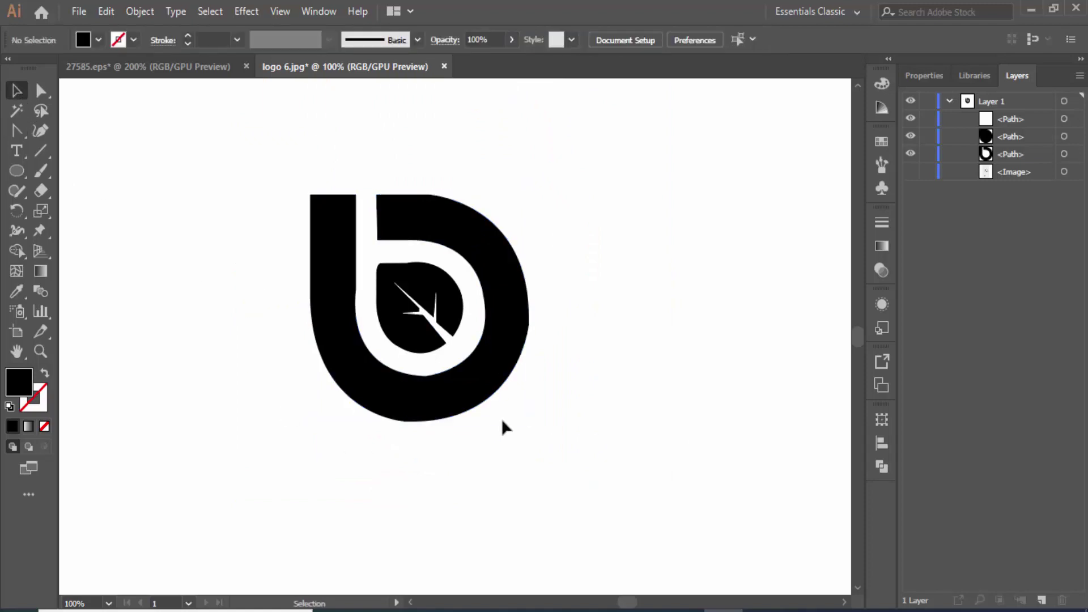
Select the b-shaped path.
{"action": "scroll", "coordinate": [466, 418], "scroll_direction": "up", "scroll_amount": 2}
{"action": "left_click", "coordinate": [349, 348]}
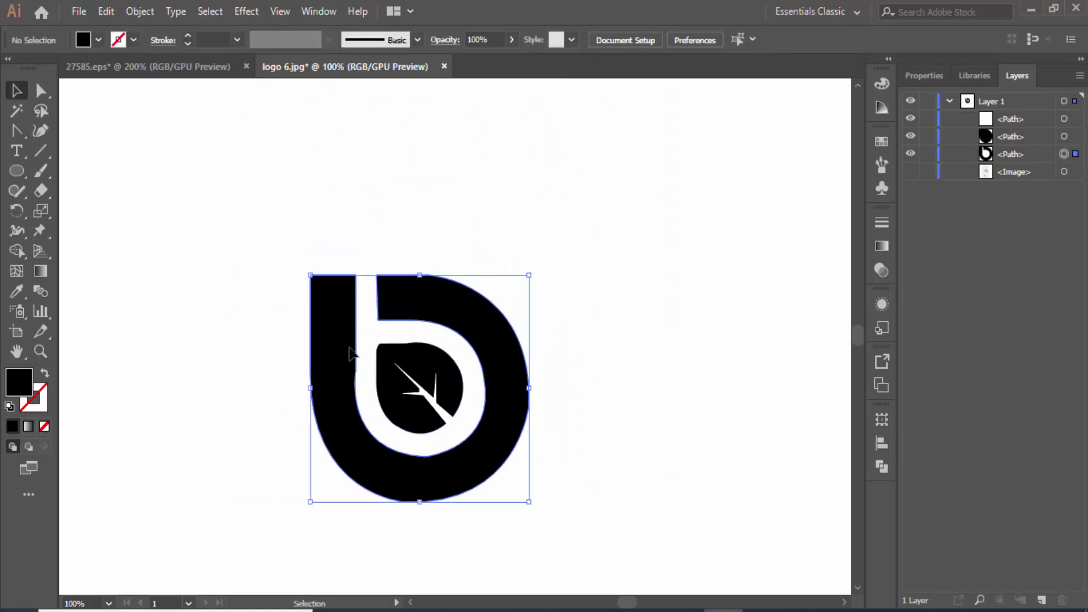